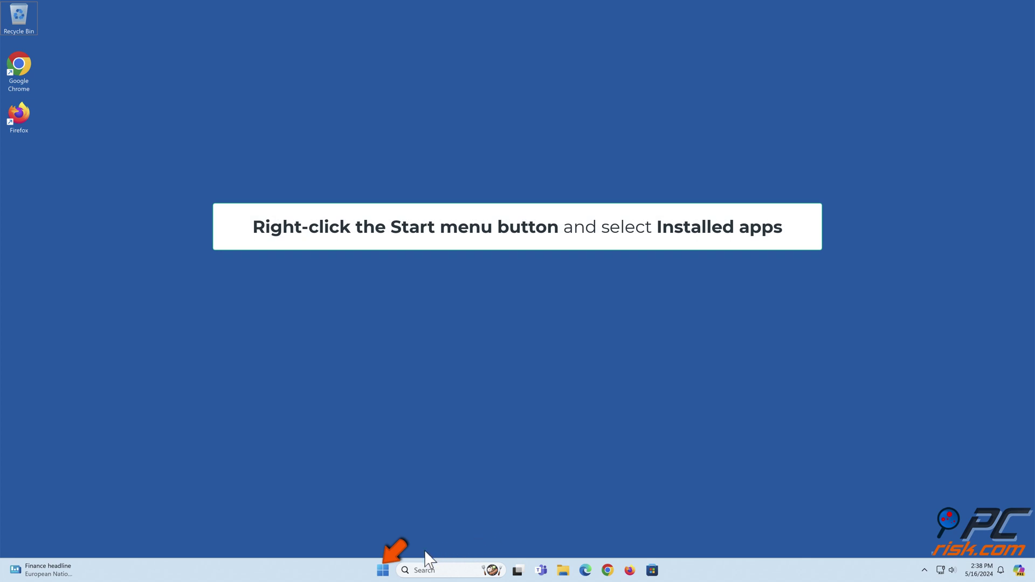
From the Start quick-access menu, go to Installed apps > System Components and open Microsoft Store's options.
{"action": "right_click", "coordinate": [387, 571]}
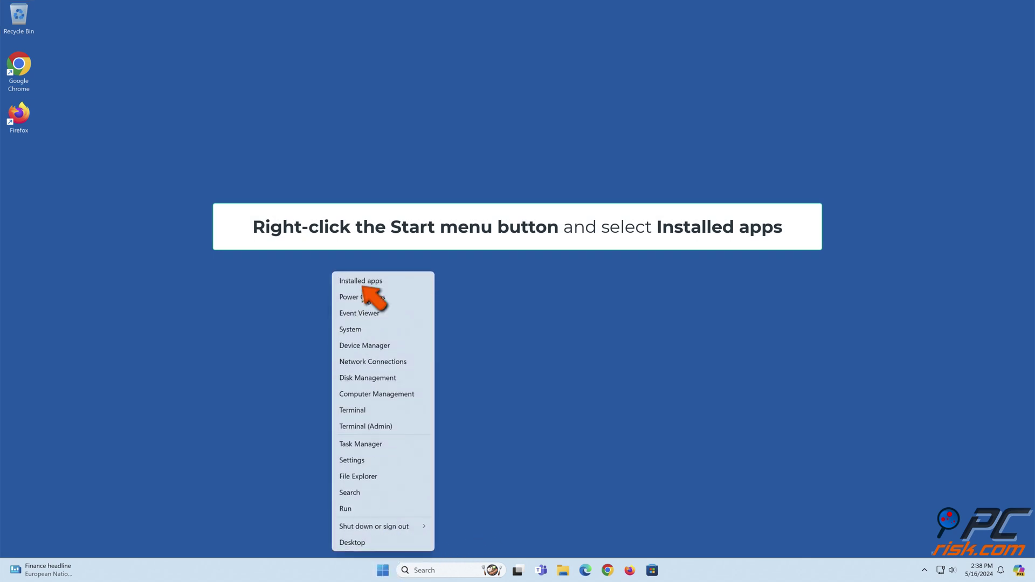
{"action": "left_click", "coordinate": [361, 280]}
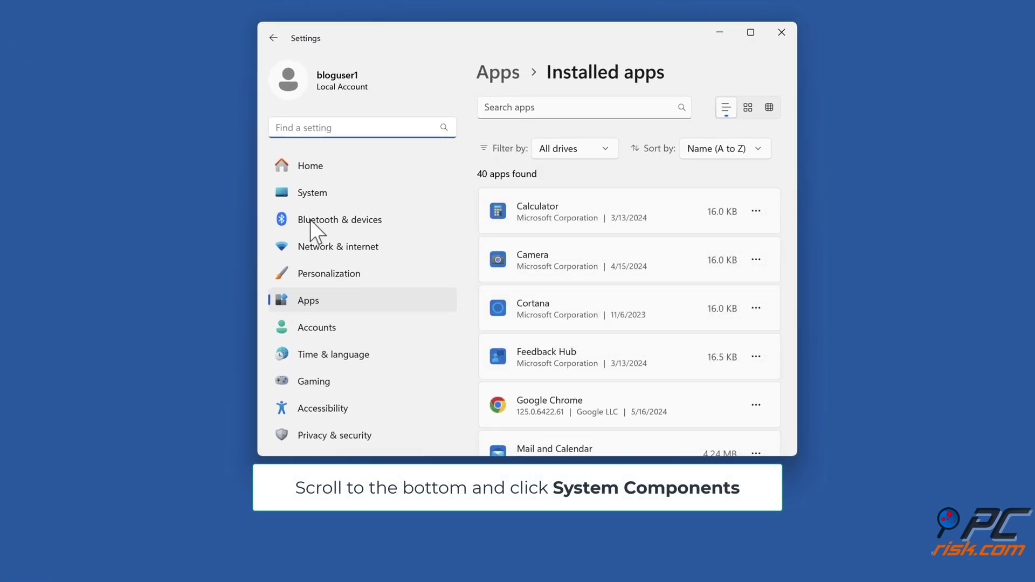
{"action": "scroll", "coordinate": [684, 184], "scroll_direction": "down", "scroll_amount": 5}
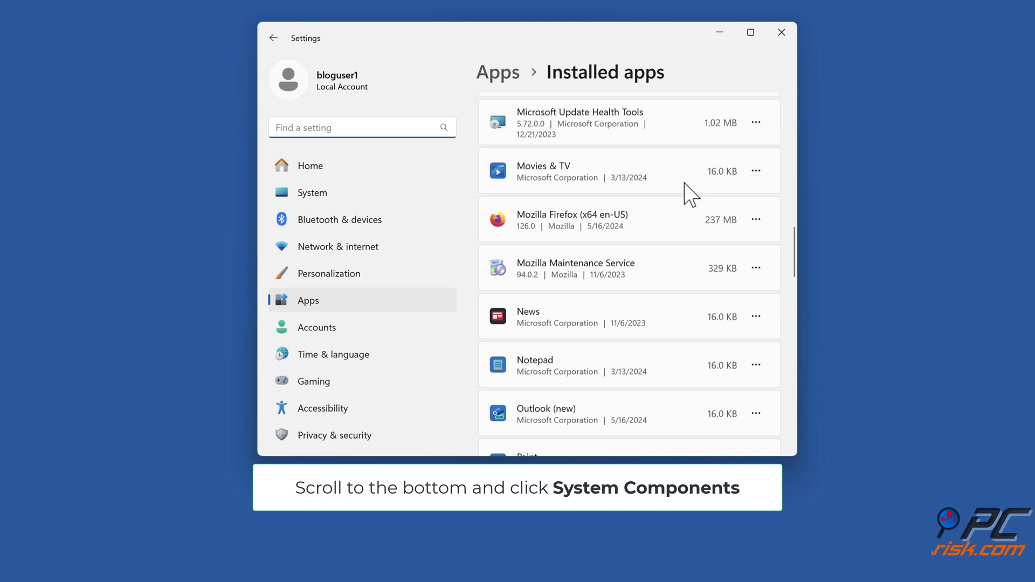
{"action": "scroll", "coordinate": [685, 184], "scroll_direction": "down", "scroll_amount": 5}
{"action": "scroll", "coordinate": [684, 183], "scroll_direction": "down", "scroll_amount": 3}
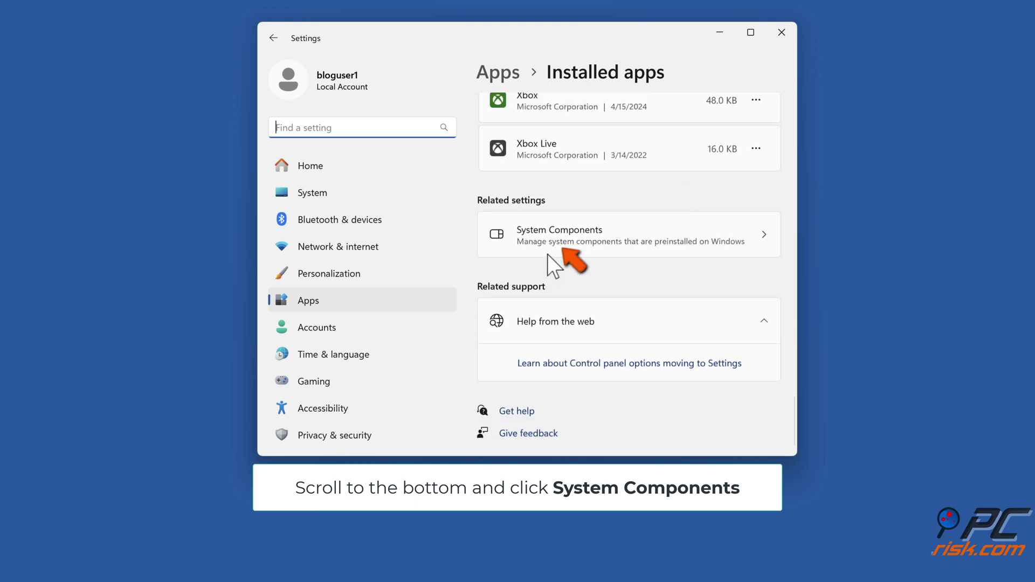
{"action": "left_click", "coordinate": [563, 247]}
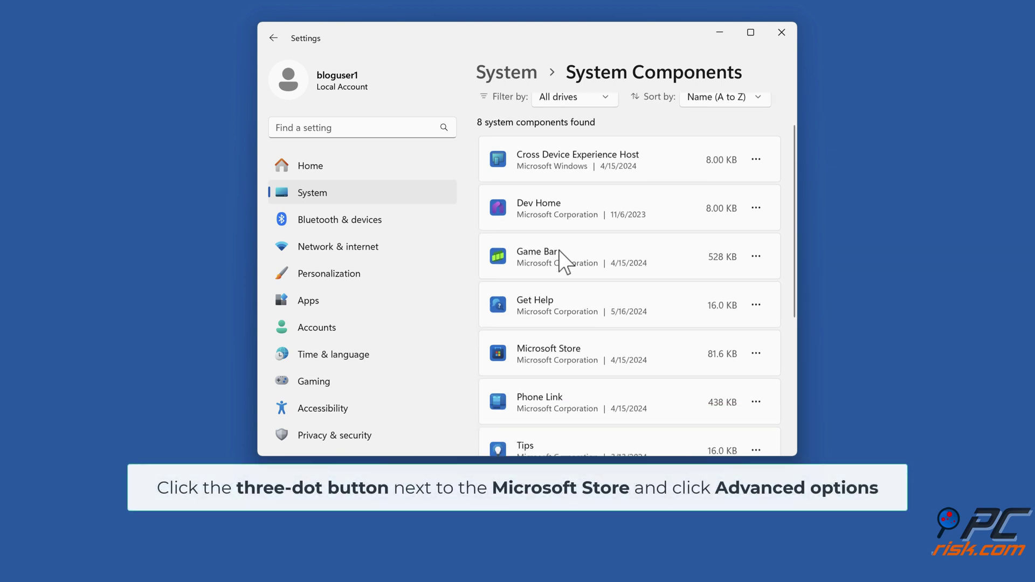
{"action": "scroll", "coordinate": [560, 250], "scroll_direction": "down", "scroll_amount": 3}
{"action": "scroll", "coordinate": [559, 250], "scroll_direction": "down", "scroll_amount": 2}
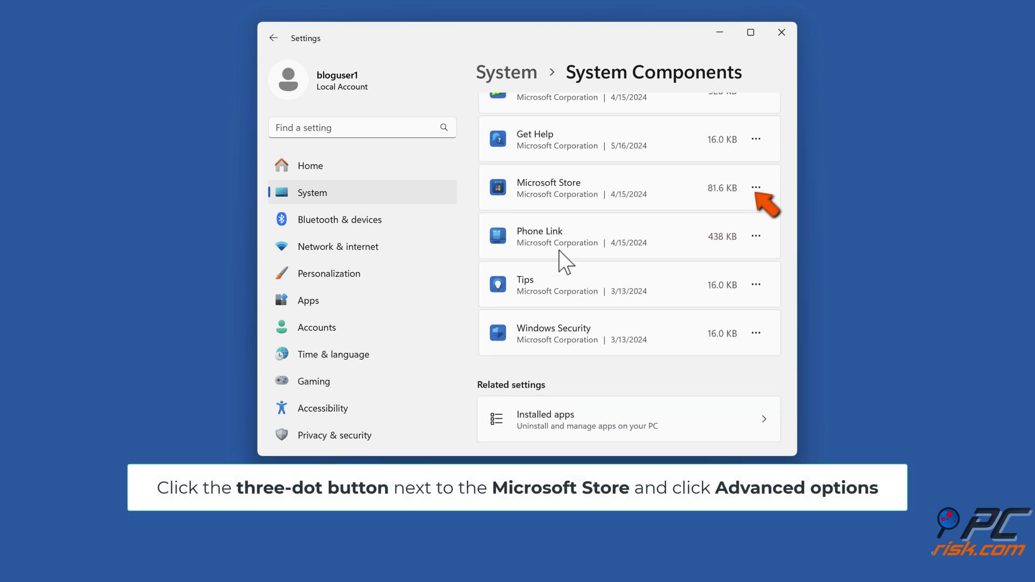
{"action": "left_click", "coordinate": [756, 188]}
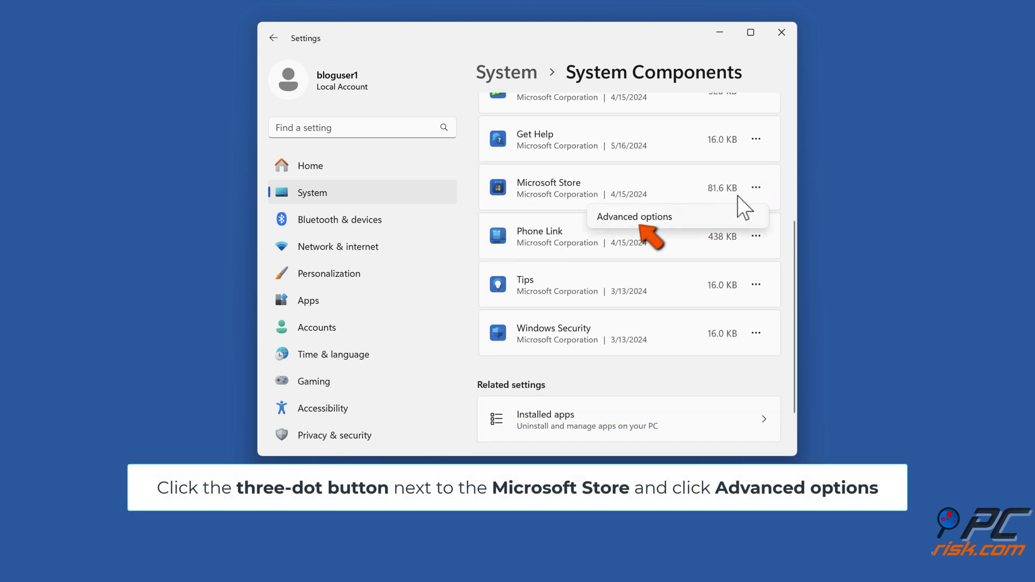
On Microsoft Store's Advanced options page, run Repair, then Reset and confirm the reset.
{"action": "left_click", "coordinate": [645, 233]}
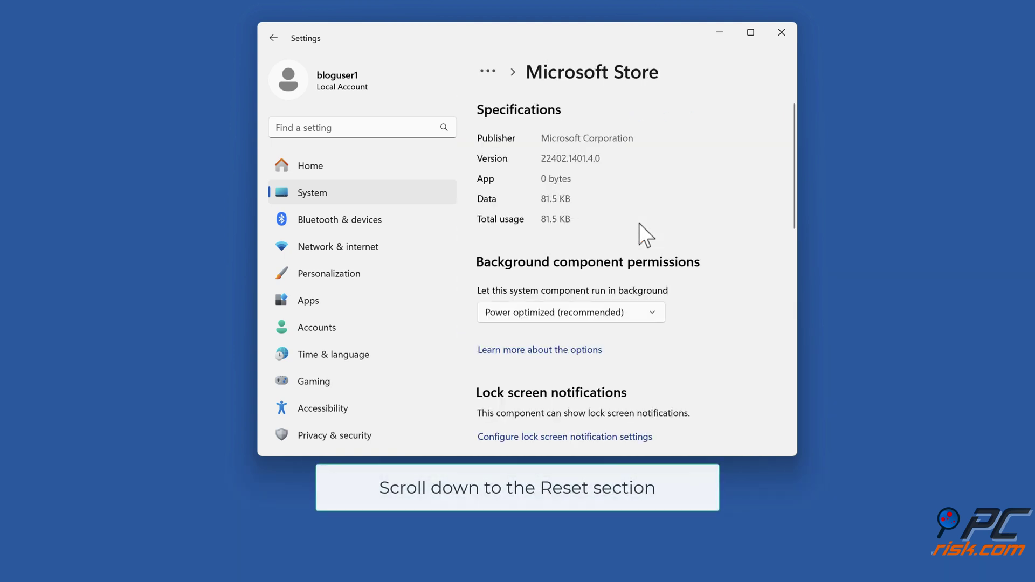
{"action": "scroll", "coordinate": [639, 223], "scroll_direction": "down", "scroll_amount": 2}
{"action": "scroll", "coordinate": [639, 223], "scroll_direction": "down", "scroll_amount": 3}
{"action": "scroll", "coordinate": [640, 223], "scroll_direction": "down", "scroll_amount": 2}
{"action": "scroll", "coordinate": [639, 223], "scroll_direction": "down", "scroll_amount": 3}
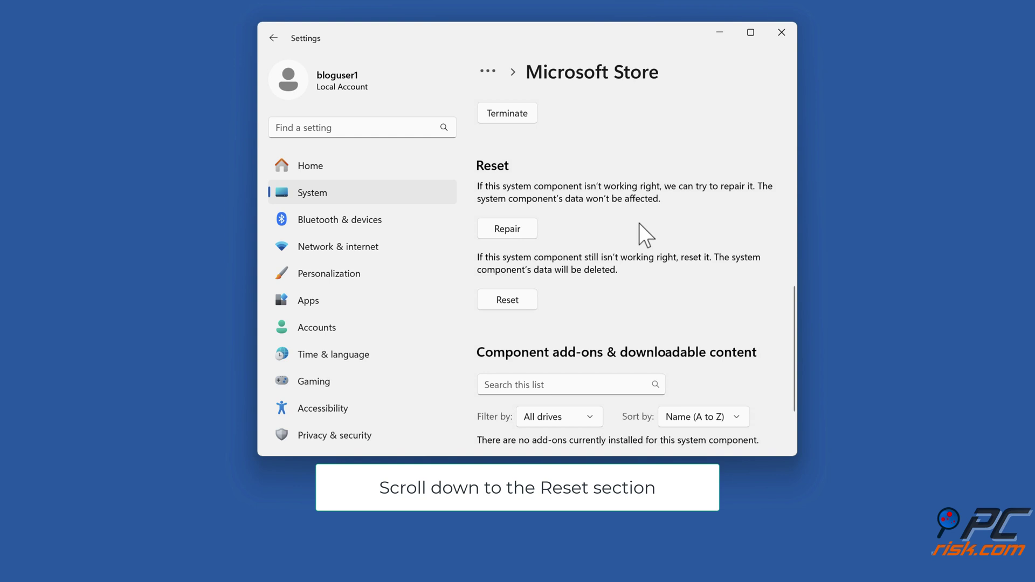
{"action": "scroll", "coordinate": [640, 223], "scroll_direction": "down", "scroll_amount": 1}
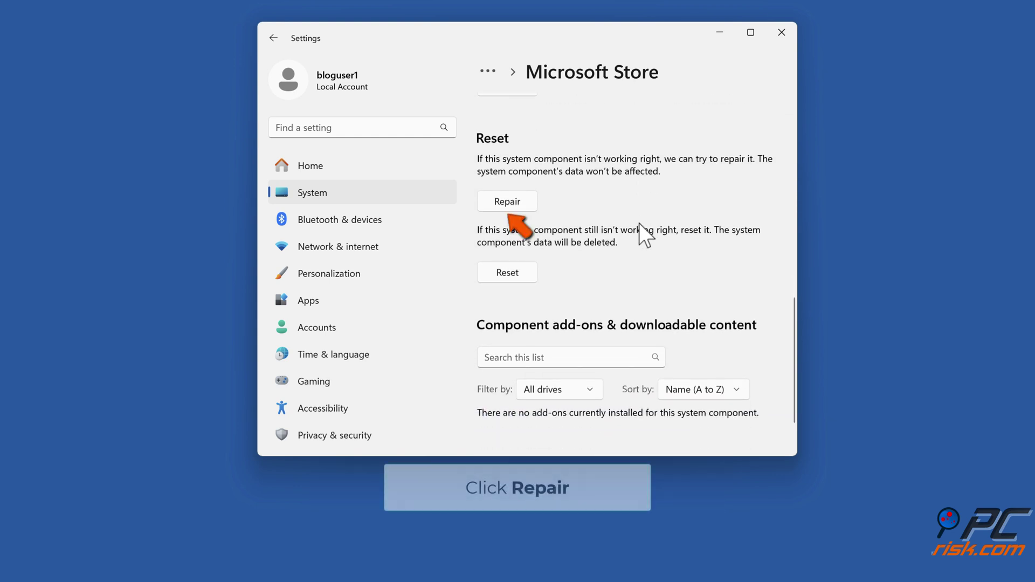
{"action": "left_click", "coordinate": [507, 201]}
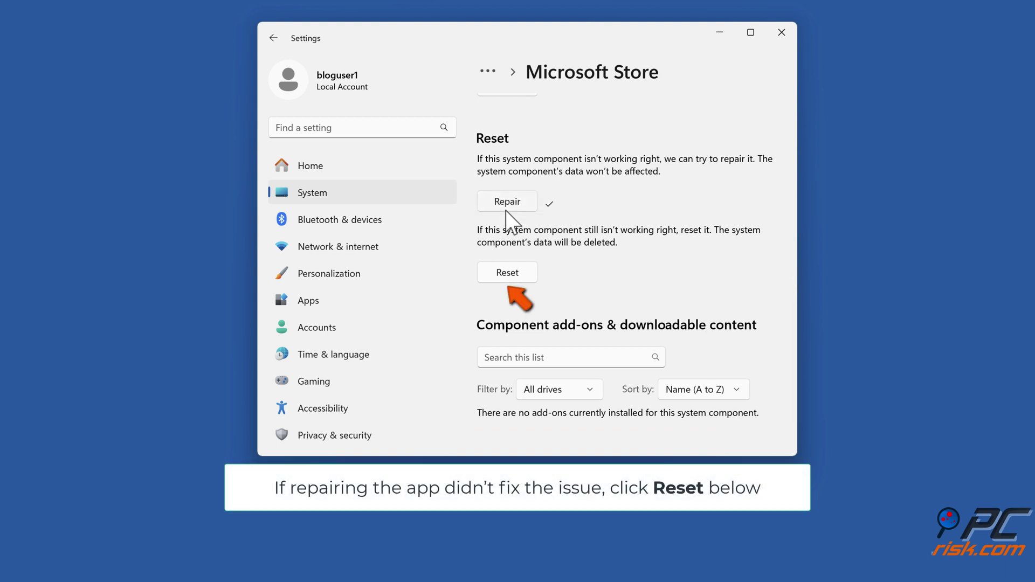
{"action": "left_click", "coordinate": [507, 272]}
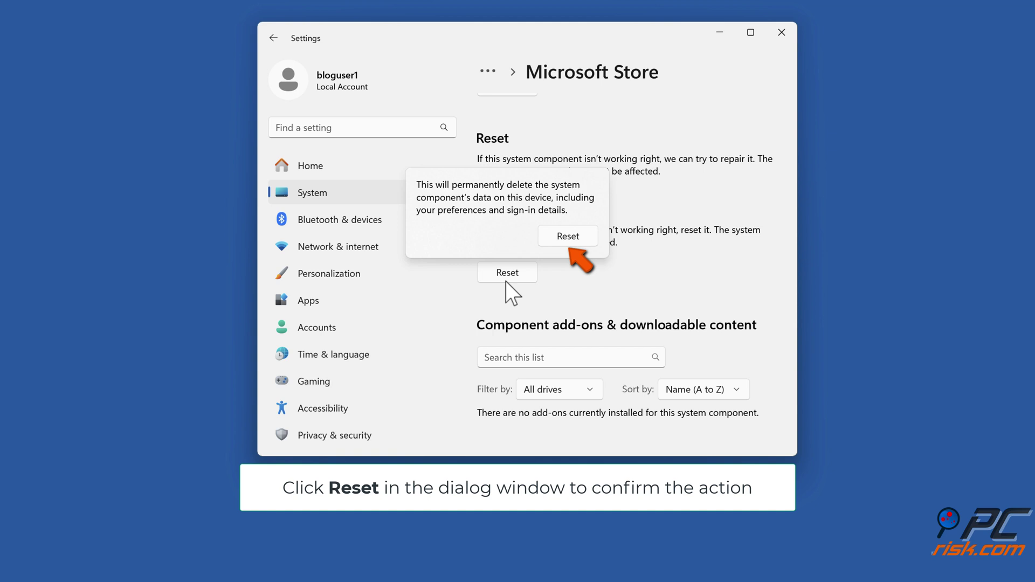
{"action": "left_click", "coordinate": [568, 236]}
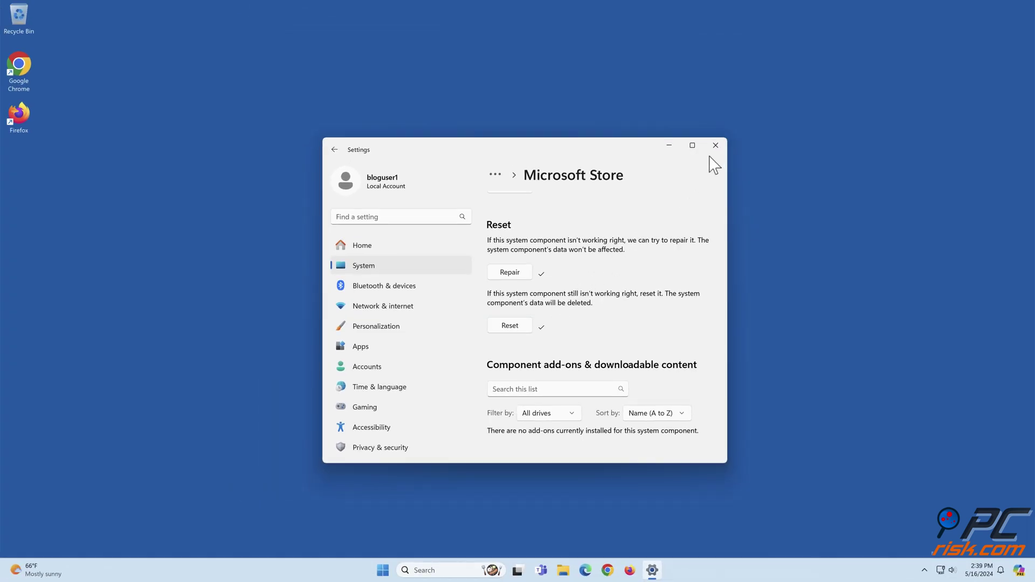
{"action": "left_click", "coordinate": [716, 145]}
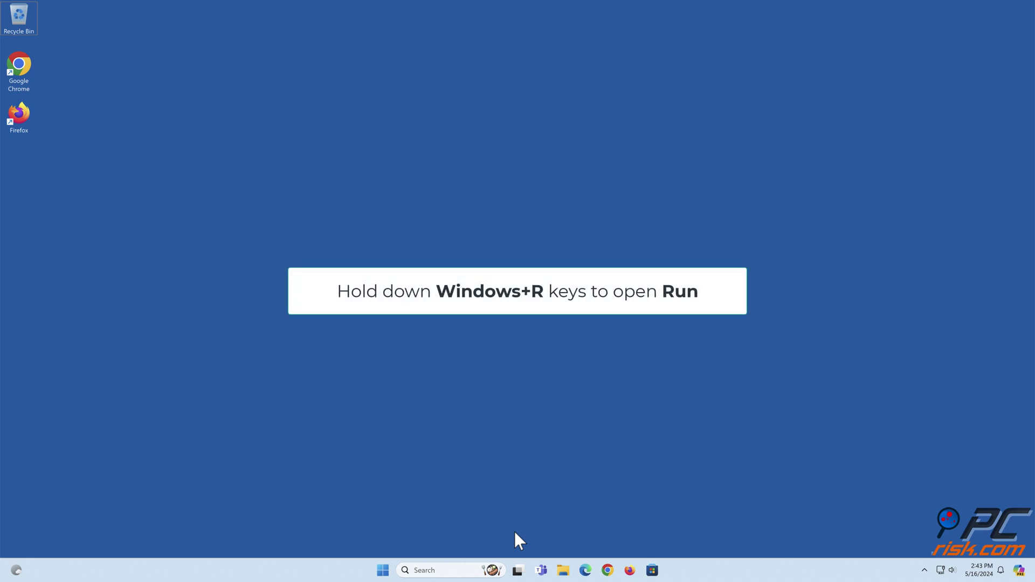
Run gpedit.msc from the Win+R Run dialog.
{"action": "key", "text": "super+r"}
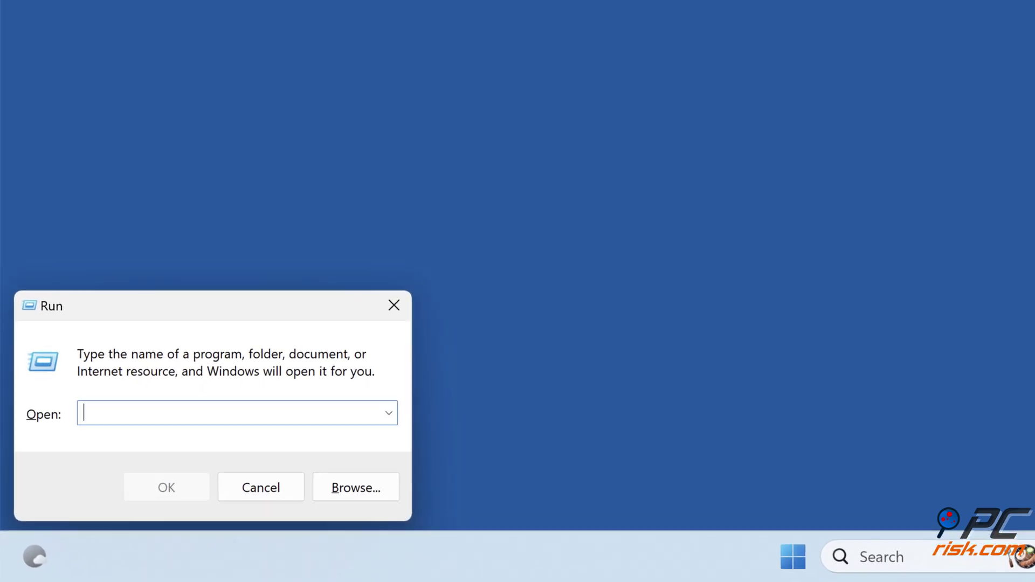
{"action": "type", "text": "gpedi"}
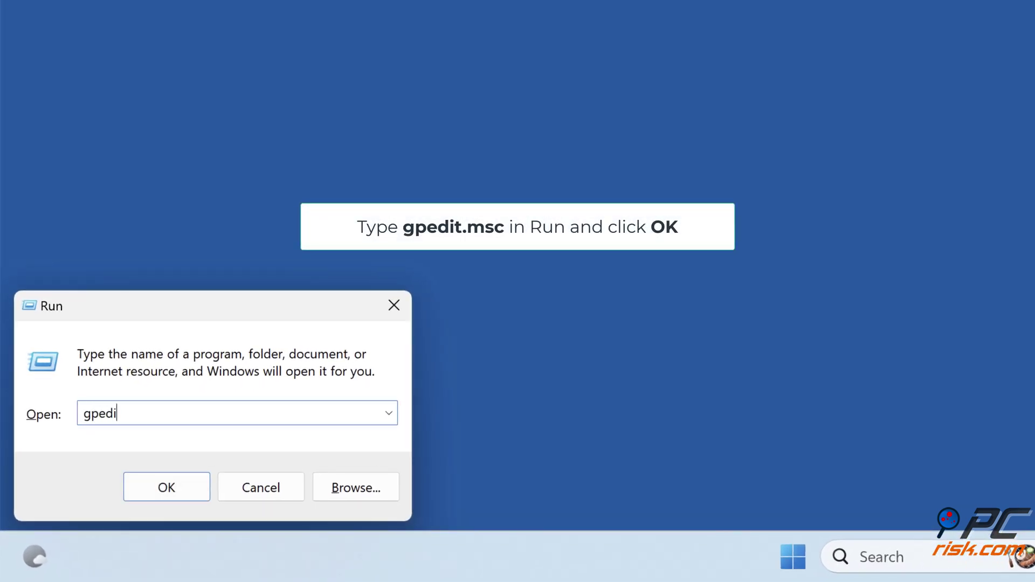
{"action": "type", "text": "t.msc"}
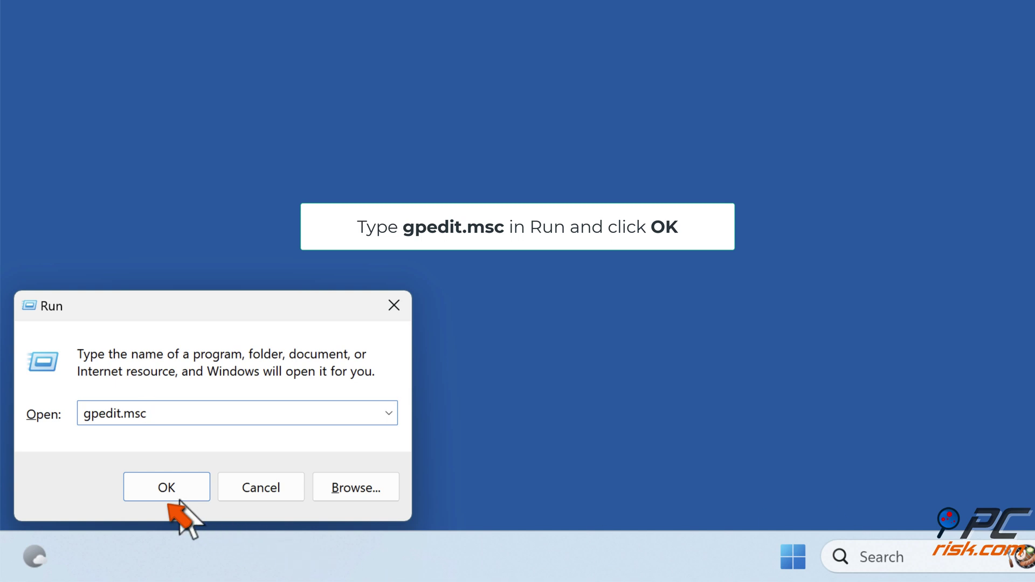
{"action": "left_click", "coordinate": [166, 487]}
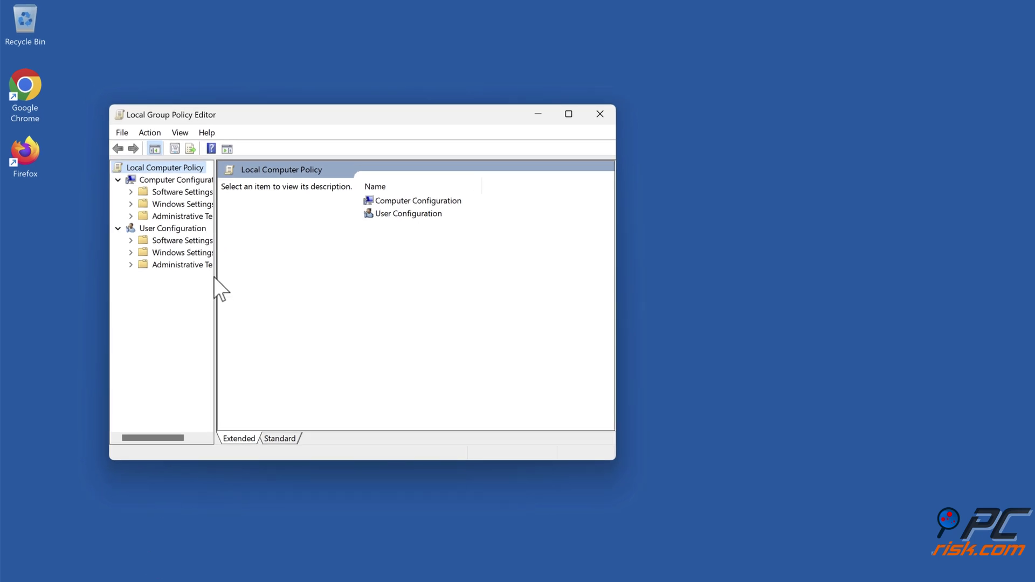
Widen the tree pane and go to Administrative Templates > Windows Components > Windows Defender SmartScreen > Explorer.
{"action": "left_click_drag", "start_coordinate": [214, 277], "coordinate": [294, 280]}
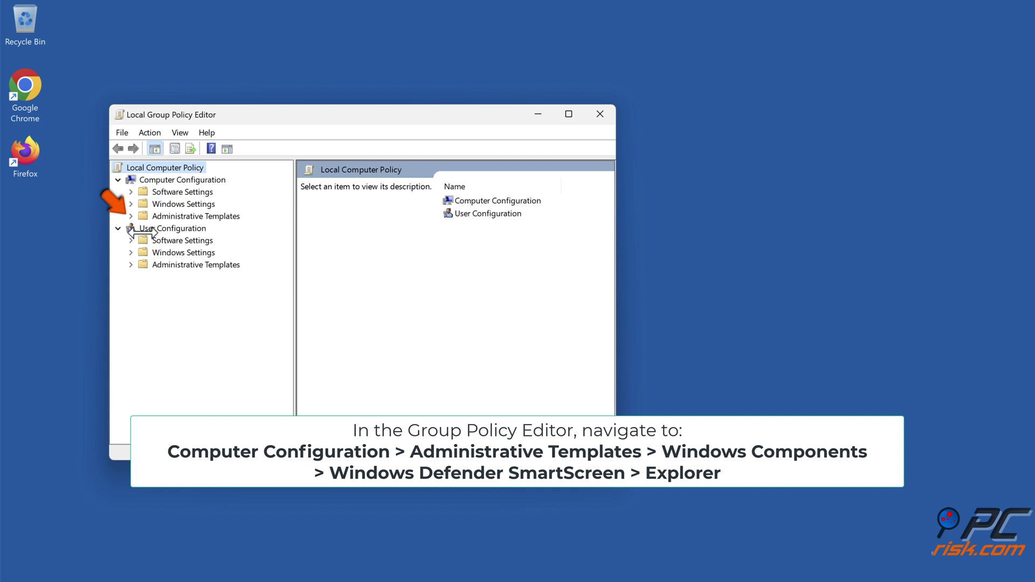
{"action": "left_click", "coordinate": [131, 216]}
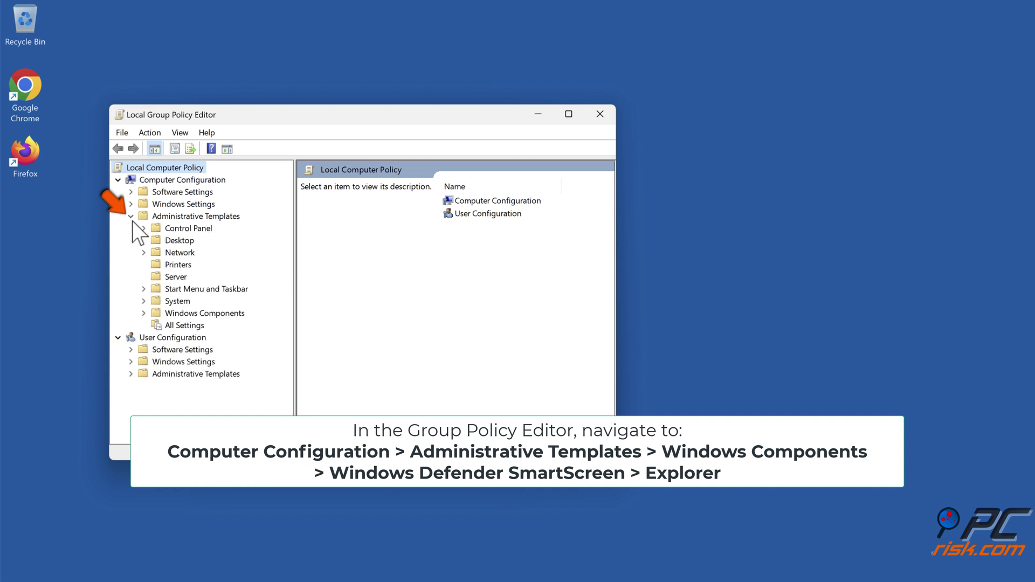
{"action": "left_click", "coordinate": [144, 313]}
{"action": "scroll", "coordinate": [150, 326], "scroll_direction": "down", "scroll_amount": 8}
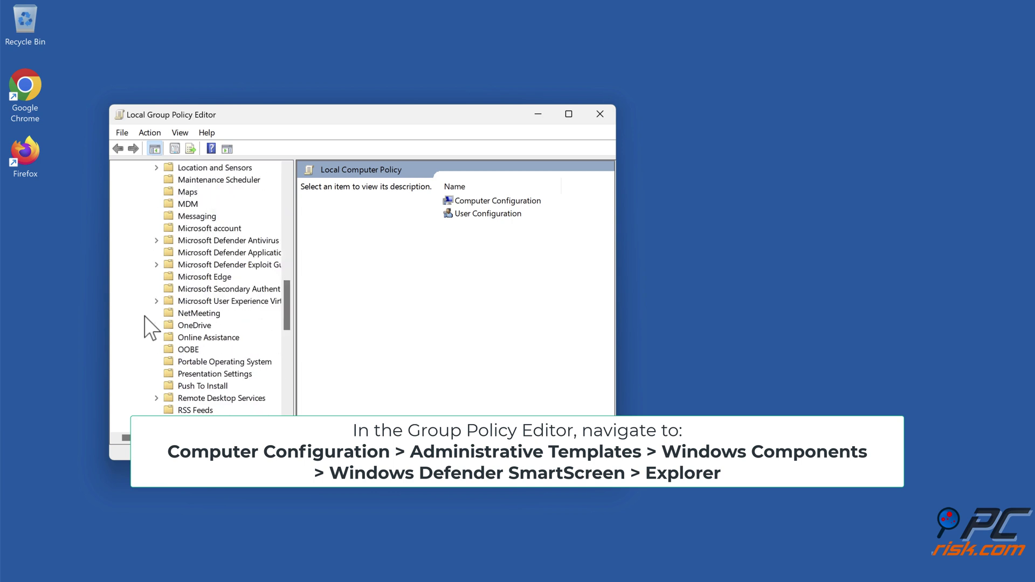
{"action": "scroll", "coordinate": [150, 328], "scroll_direction": "down", "scroll_amount": 6}
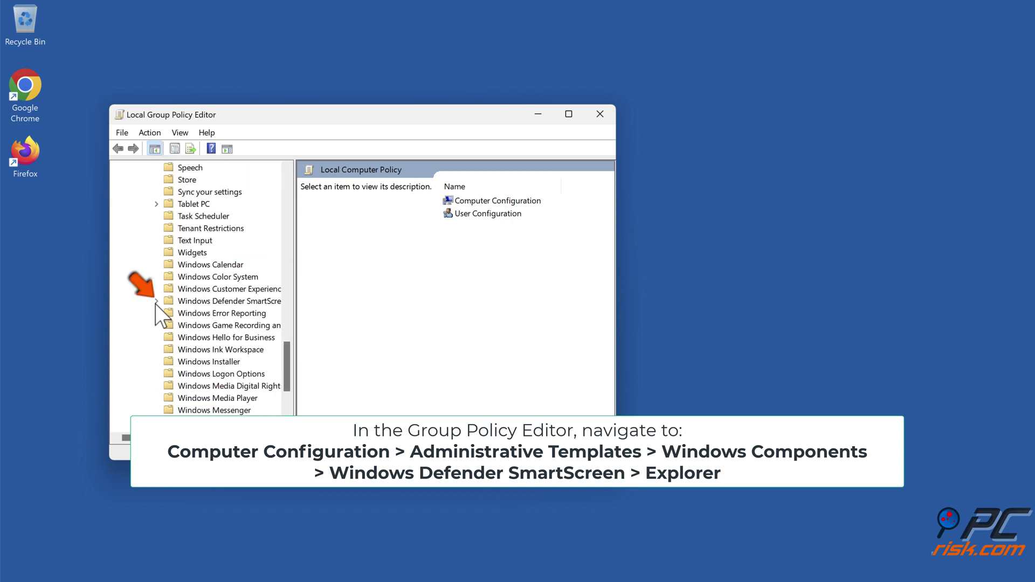
{"action": "left_click", "coordinate": [157, 302]}
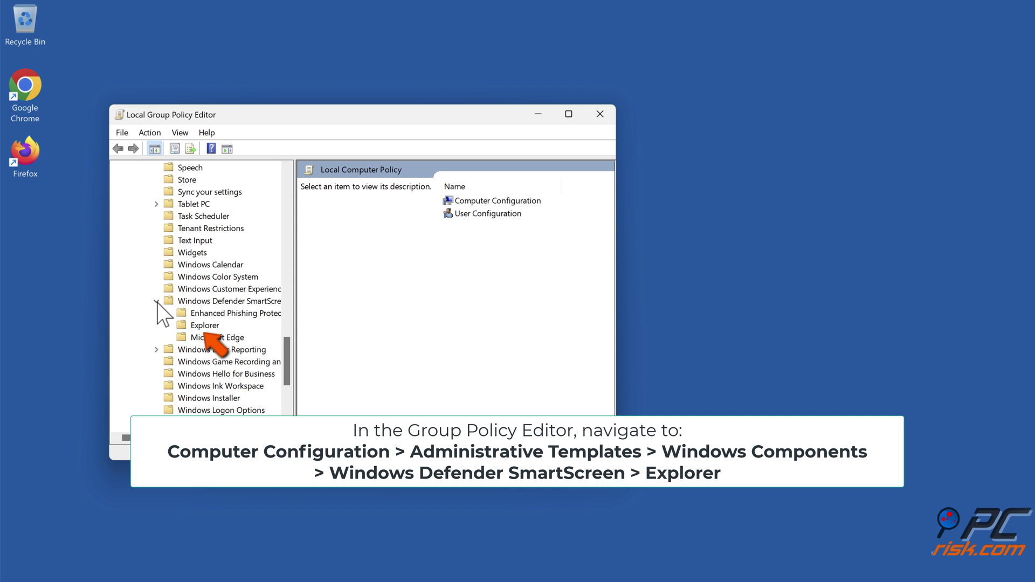
{"action": "left_click", "coordinate": [205, 325]}
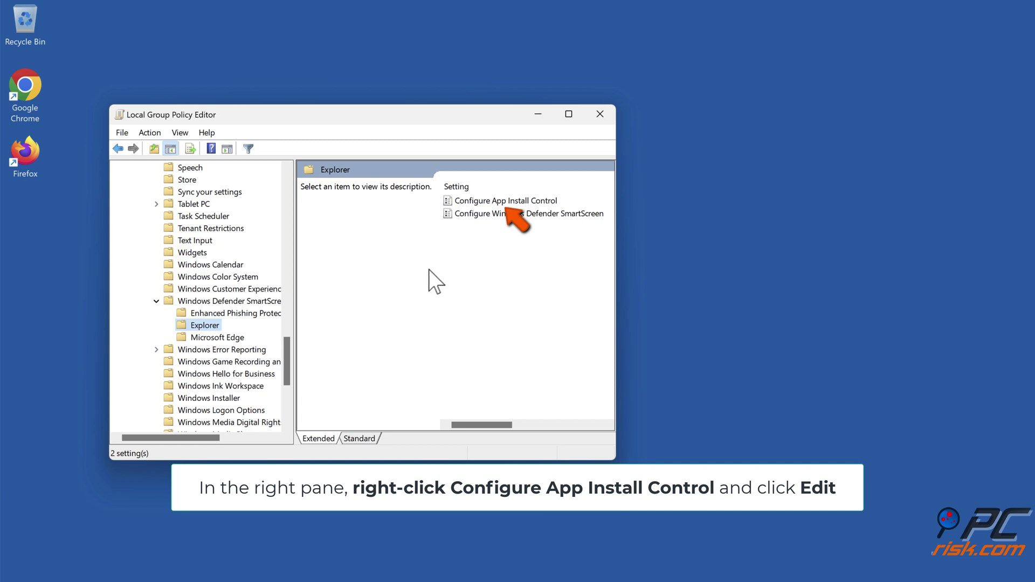
Set Configure App Install Control to Not Configured, apply it, and close Group Policy Editor.
{"action": "right_click", "coordinate": [508, 202]}
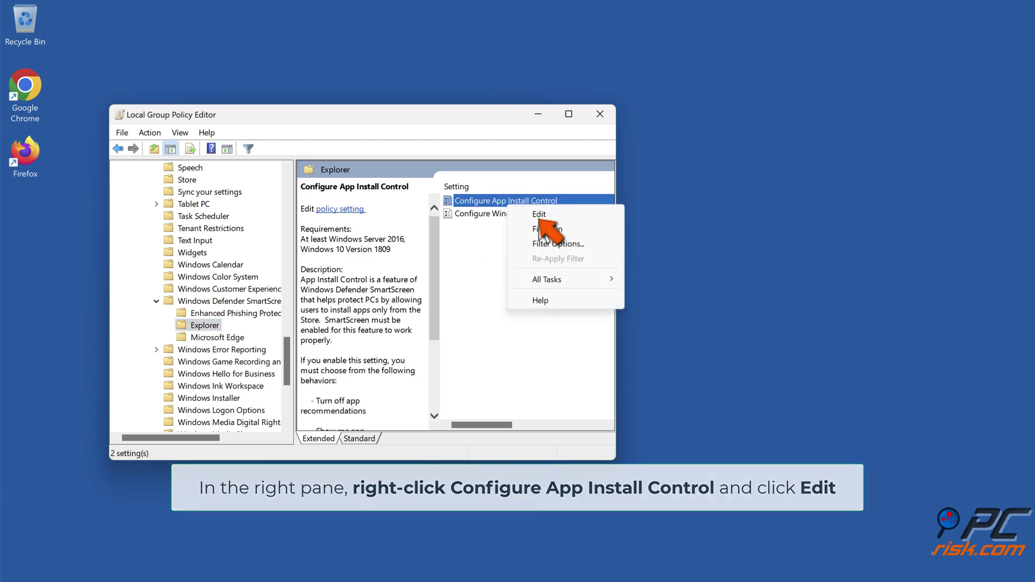
{"action": "left_click", "coordinate": [540, 216]}
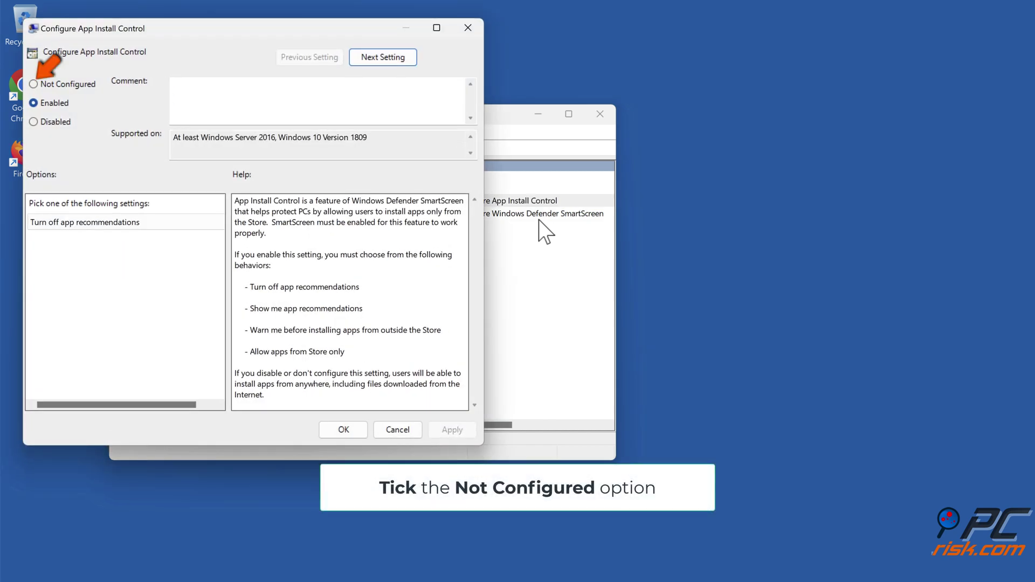
{"action": "left_click", "coordinate": [33, 84]}
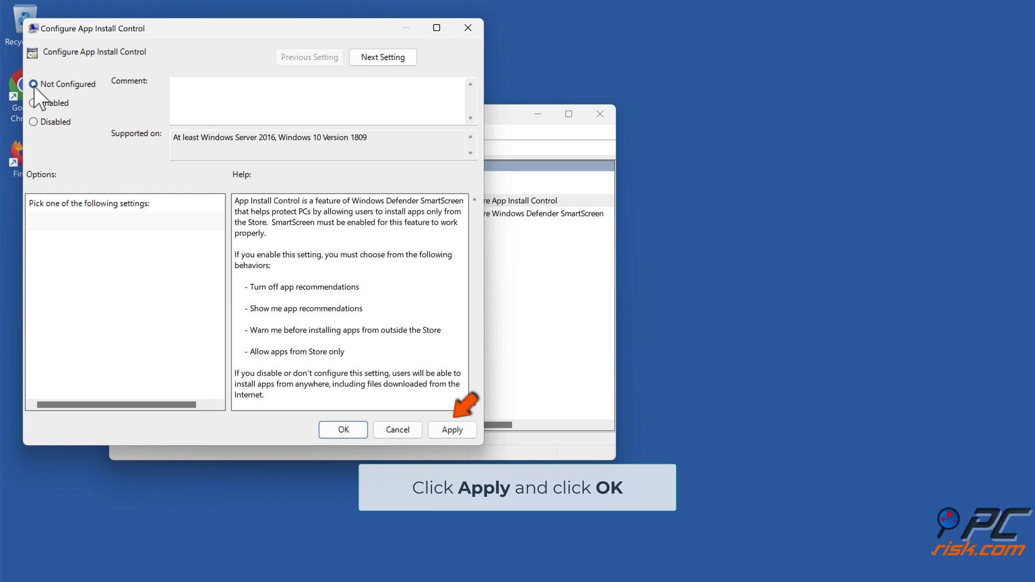
{"action": "left_click", "coordinate": [452, 429]}
{"action": "left_click", "coordinate": [345, 430]}
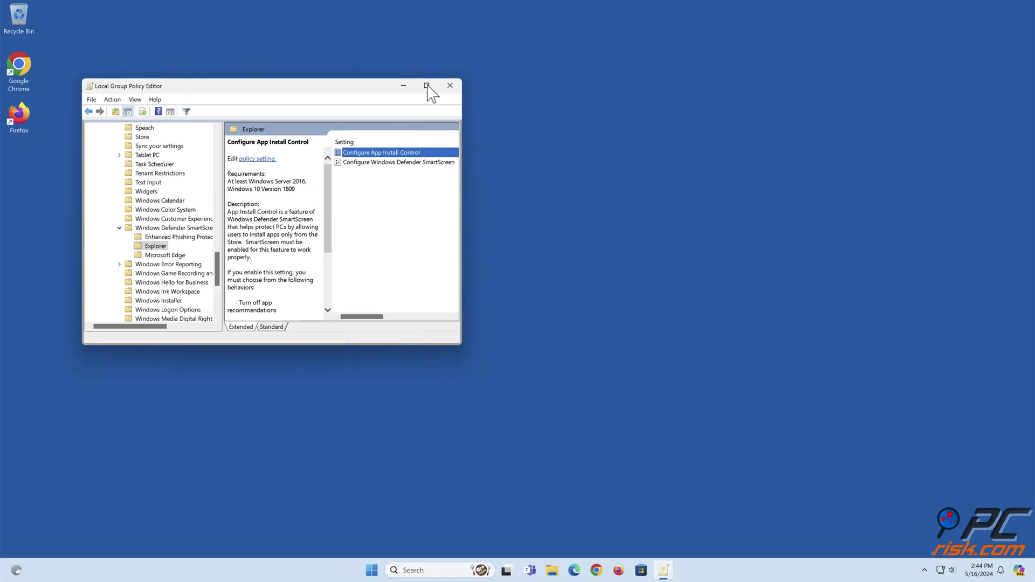
{"action": "left_click", "coordinate": [450, 86]}
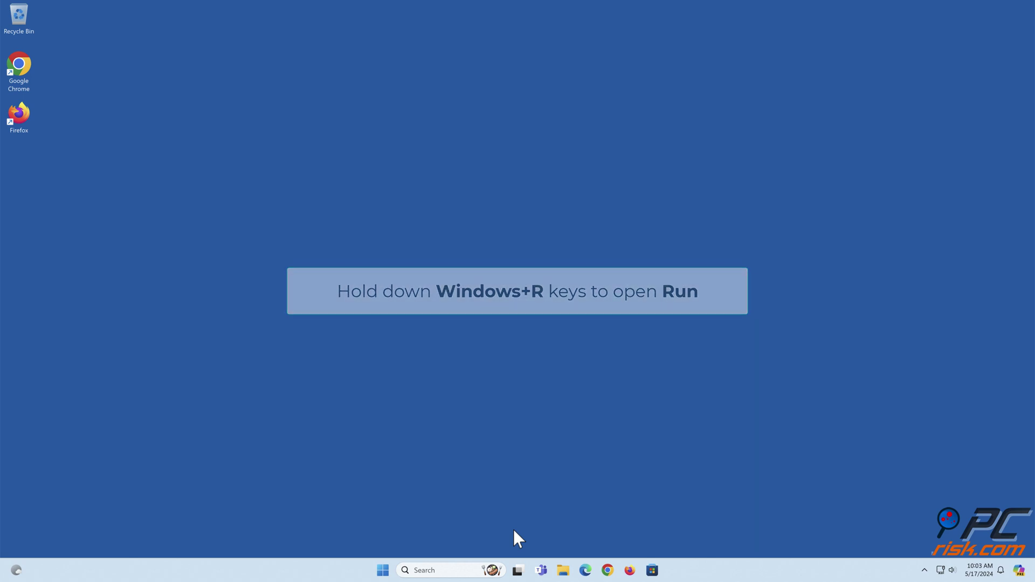
Run regedit from the Win+R Run dialog.
{"action": "key", "text": "super+r"}
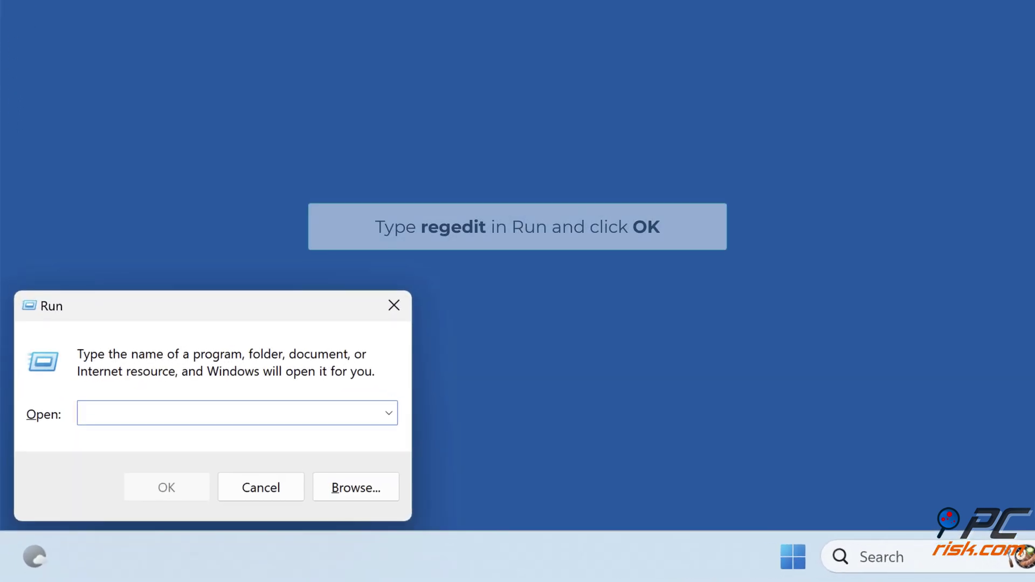
{"action": "type", "text": "regedit"}
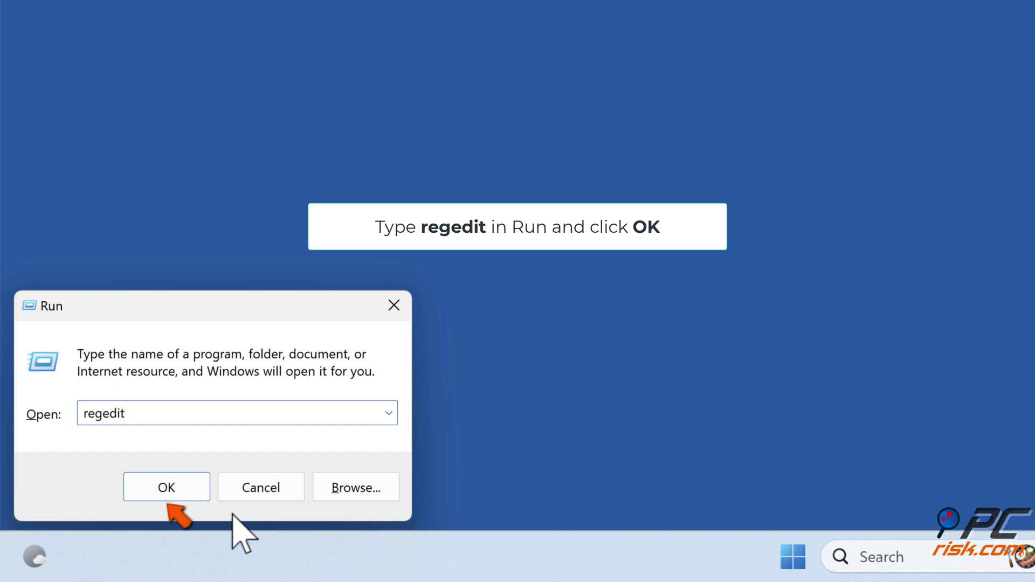
{"action": "left_click", "coordinate": [166, 488]}
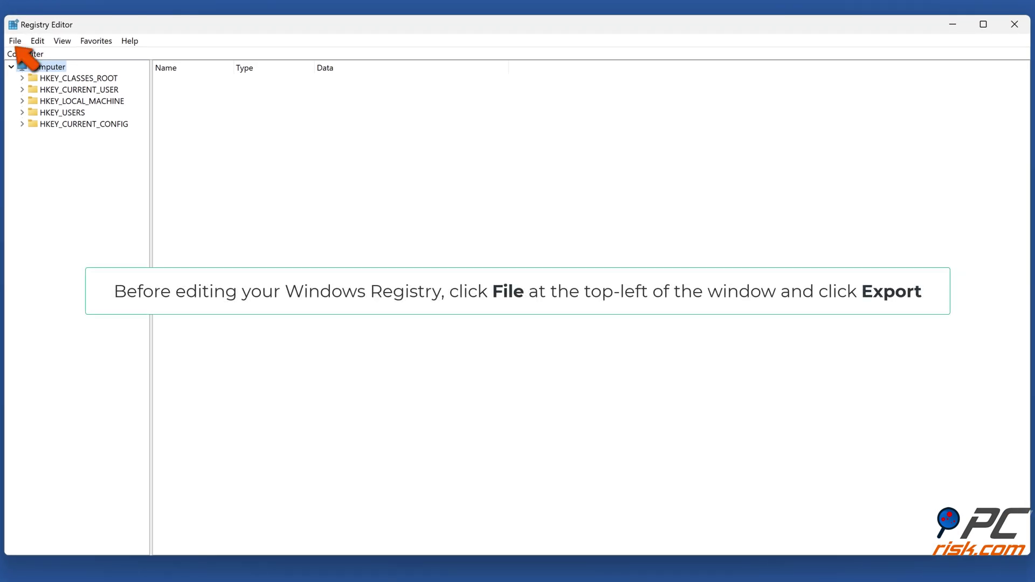
Export the entire registry to the Desktop as registry_backup via File > Export.
{"action": "left_click", "coordinate": [15, 42]}
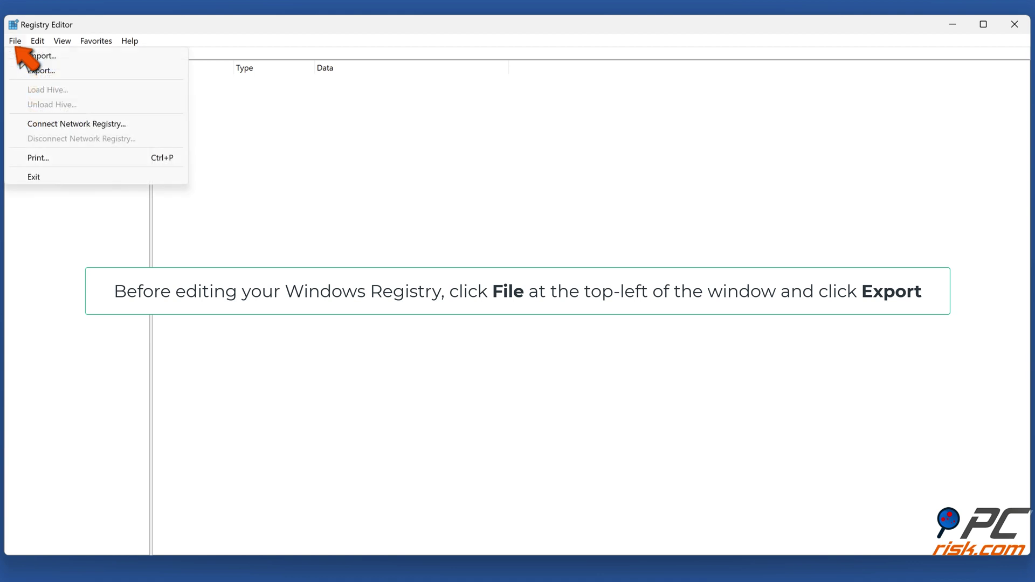
{"action": "left_click", "coordinate": [41, 71]}
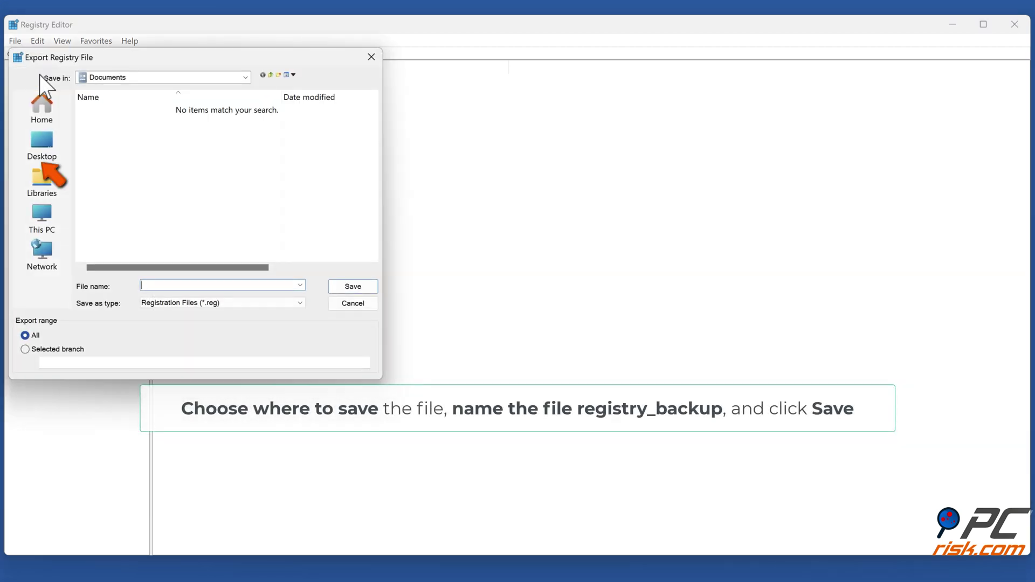
{"action": "left_click", "coordinate": [42, 155]}
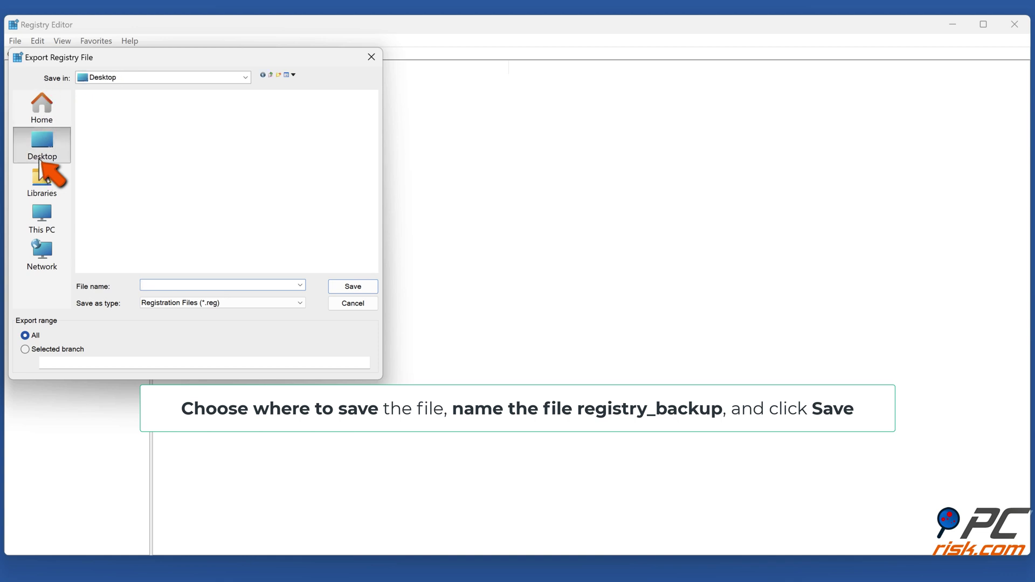
{"action": "left_click", "coordinate": [235, 286]}
{"action": "type", "text": "registry_backup"}
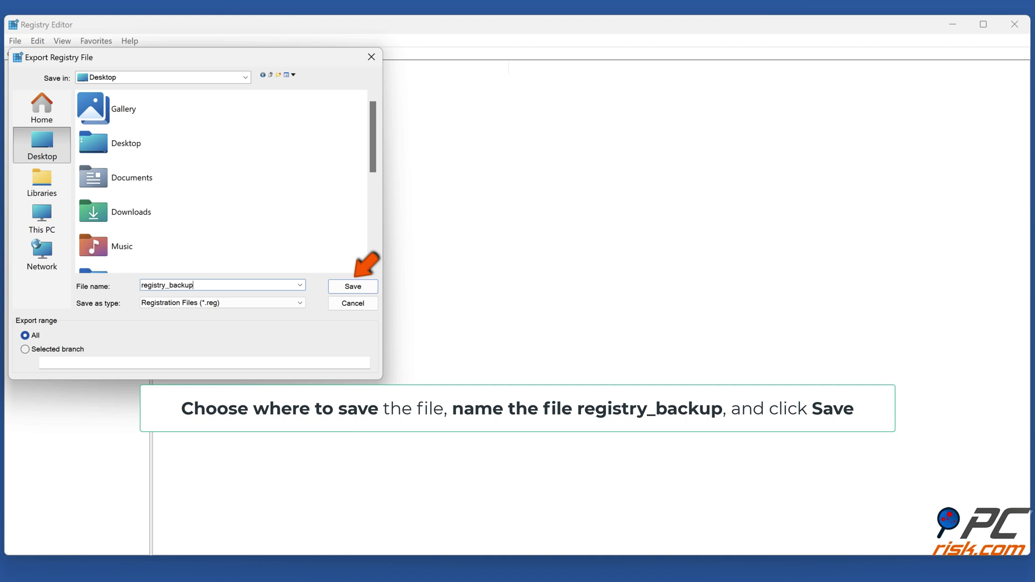
{"action": "left_click", "coordinate": [353, 286]}
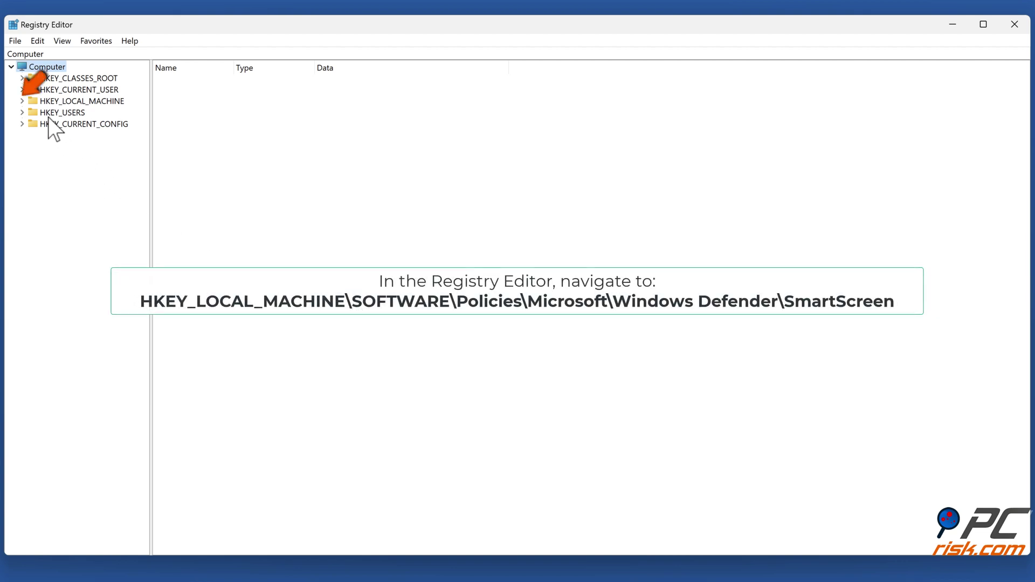
Go to HKLM\SOFTWARE\Policies\Microsoft\Windows Defender\SmartScreen and widen the Name column.
{"action": "left_click", "coordinate": [22, 101]}
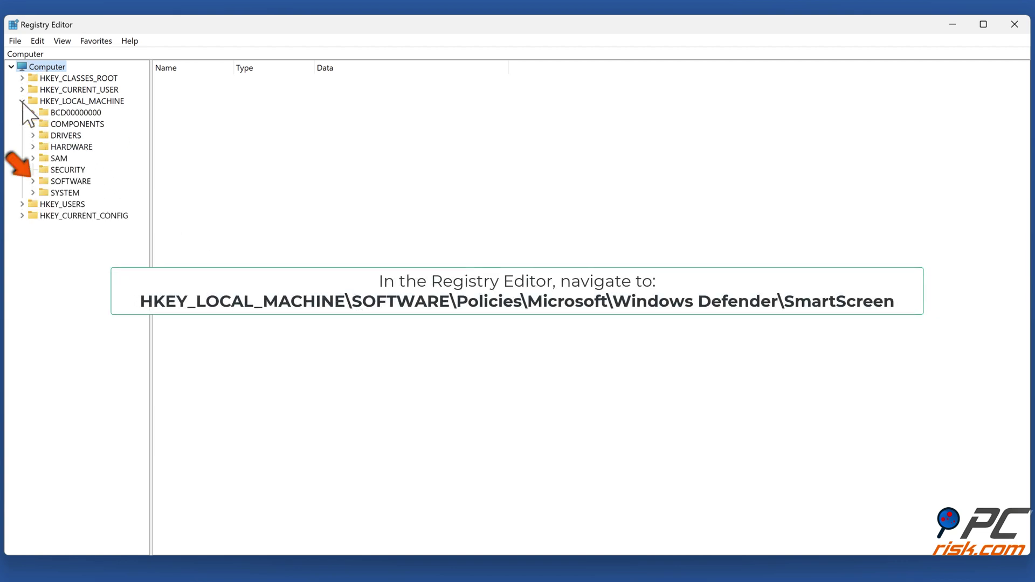
{"action": "left_click", "coordinate": [34, 182]}
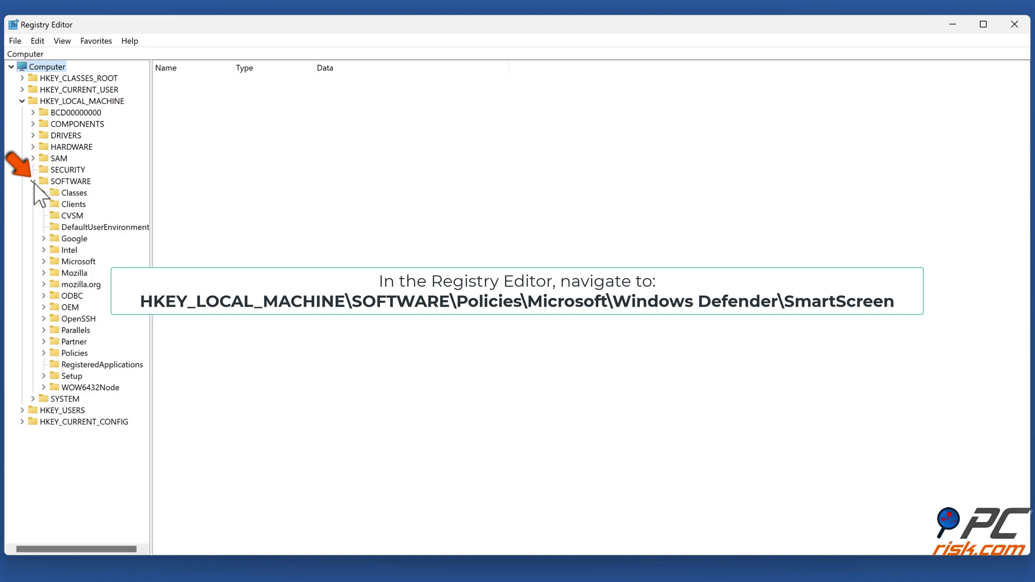
{"action": "left_click", "coordinate": [45, 354]}
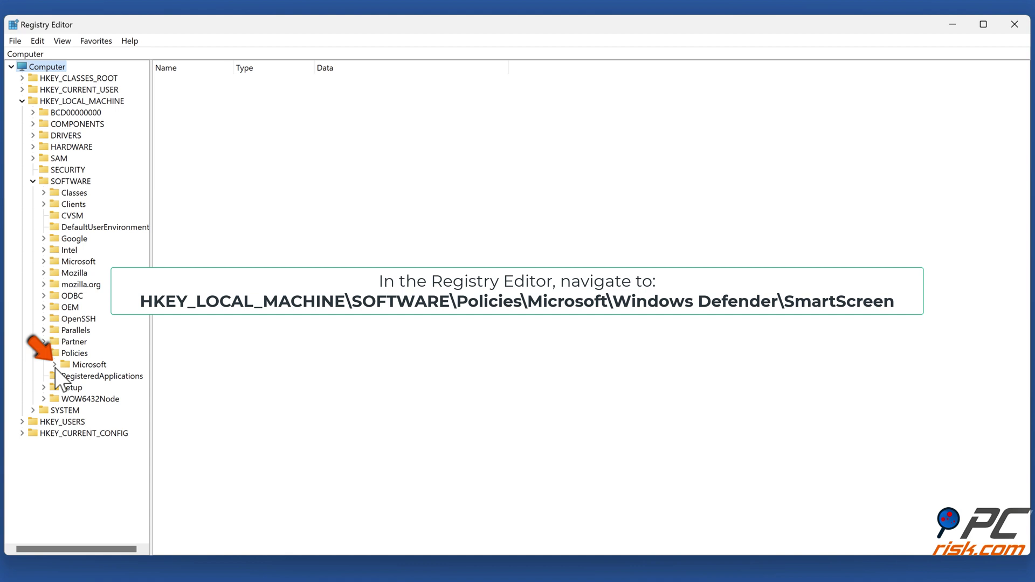
{"action": "left_click", "coordinate": [55, 364]}
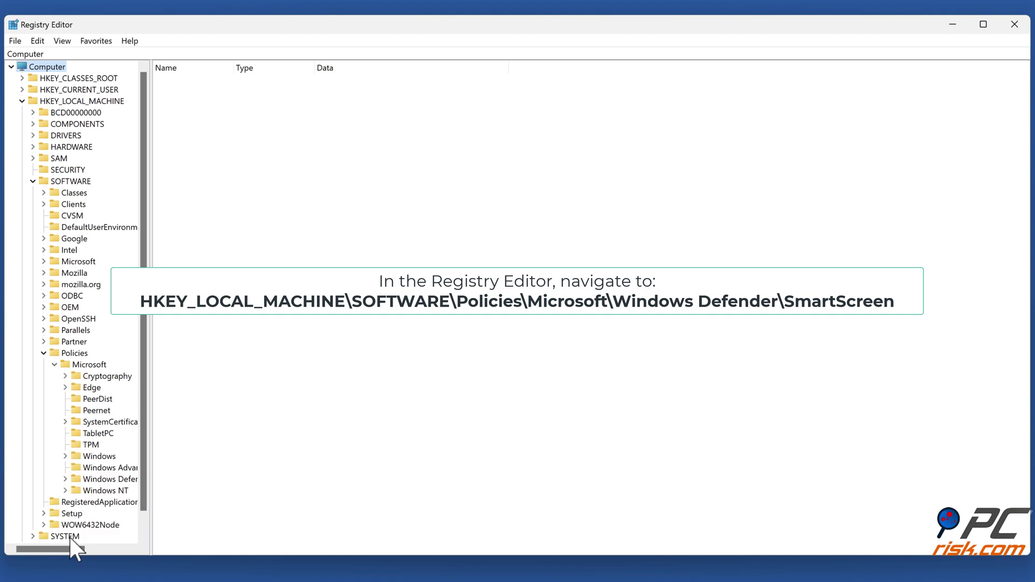
{"action": "left_click_drag", "start_coordinate": [71, 548], "coordinate": [98, 548]}
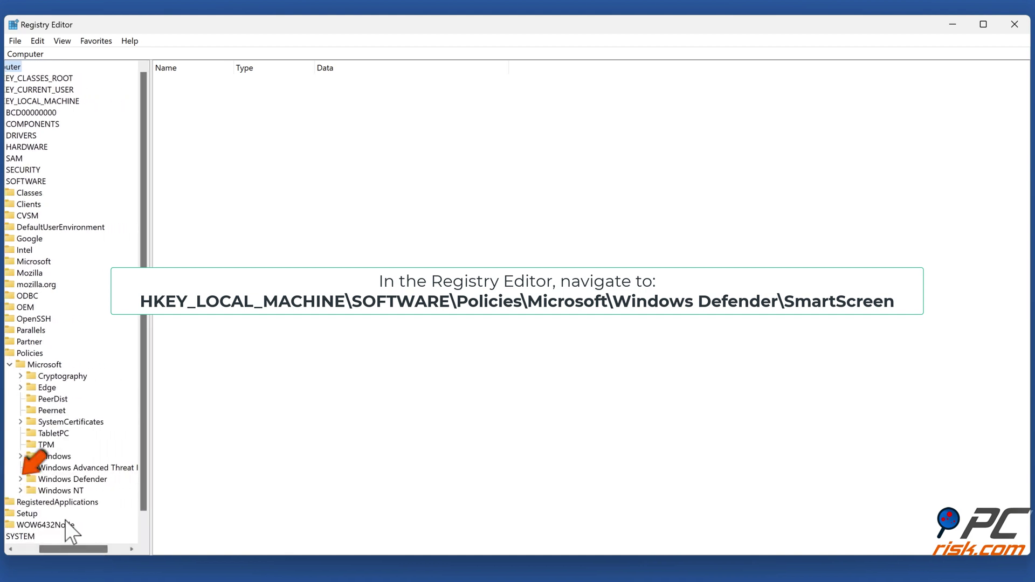
{"action": "left_click", "coordinate": [20, 479]}
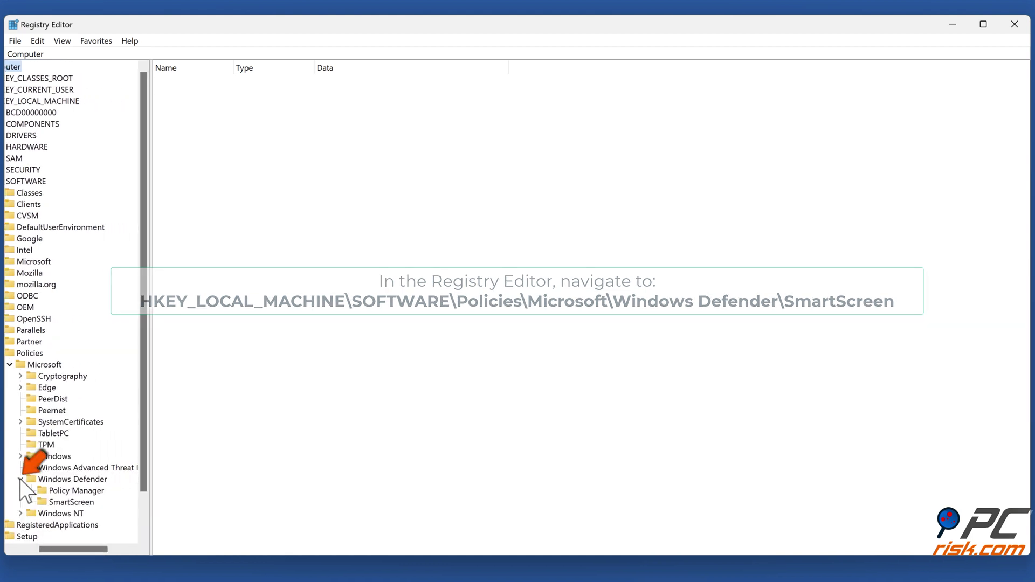
{"action": "left_click", "coordinate": [71, 502]}
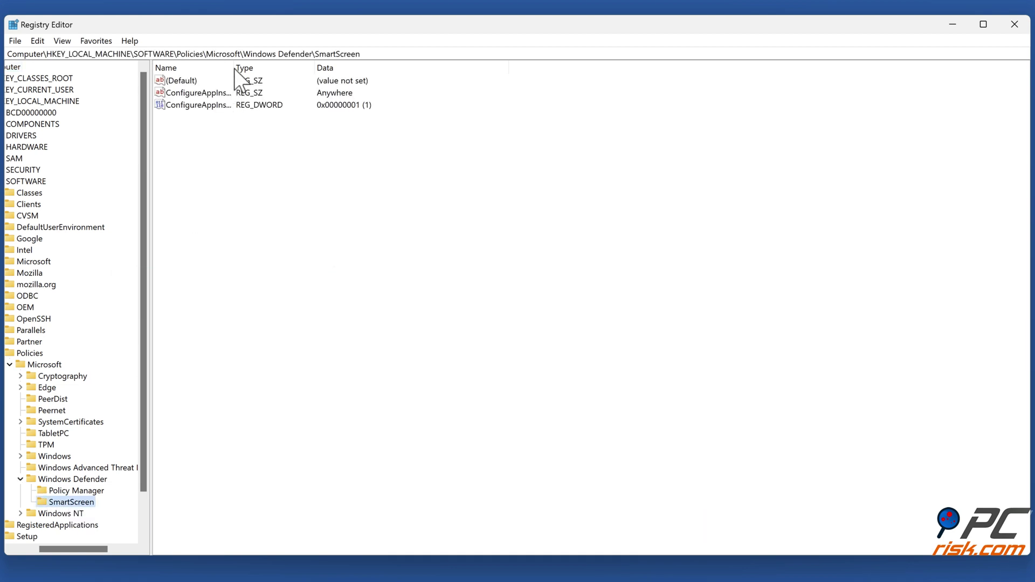
{"action": "left_click_drag", "start_coordinate": [234, 68], "coordinate": [343, 67]}
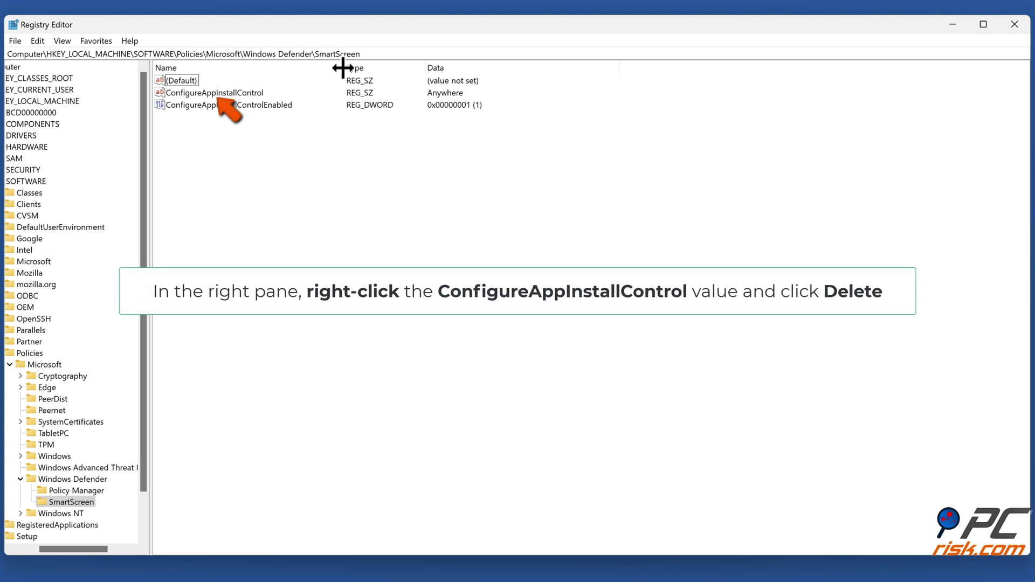
Delete the ConfigureAppInstallControl value and confirm with Yes.
{"action": "right_click", "coordinate": [215, 92]}
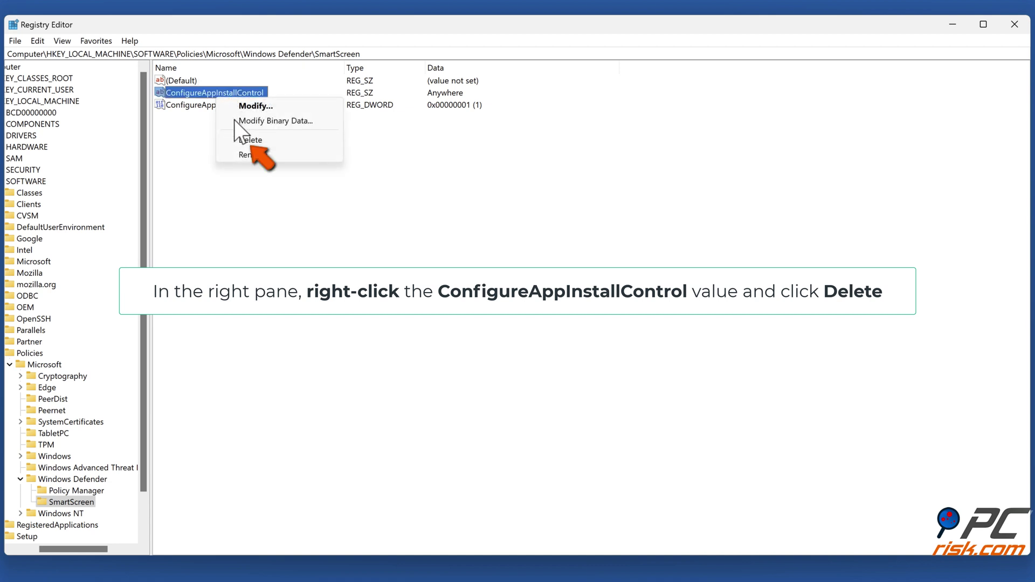
{"action": "left_click", "coordinate": [250, 139]}
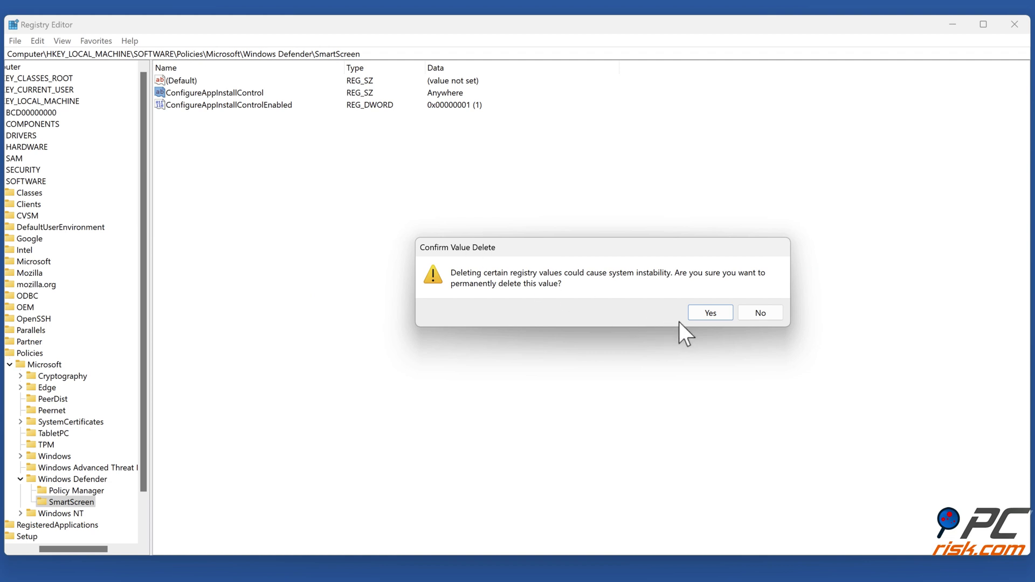
{"action": "left_click", "coordinate": [710, 313]}
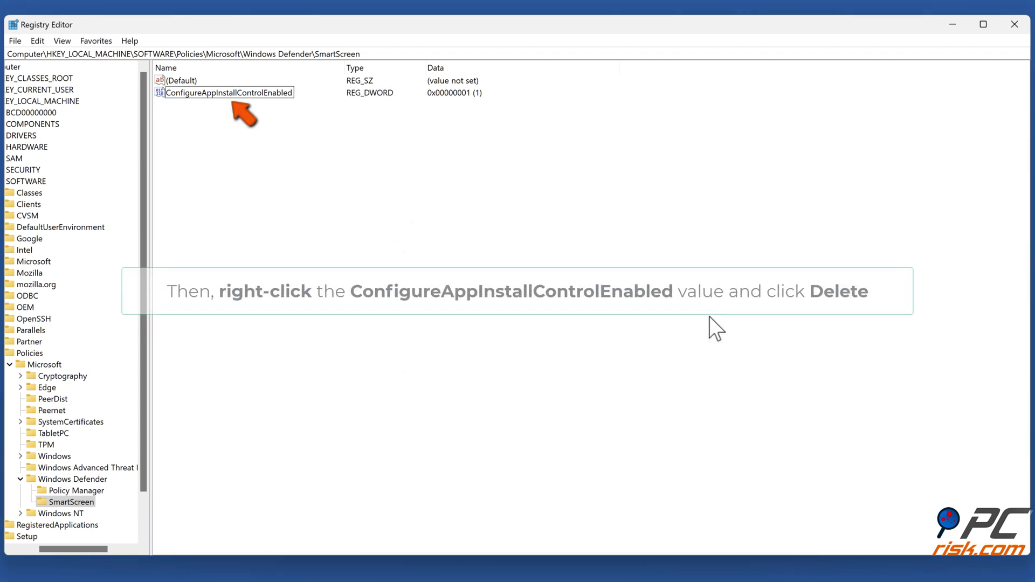
Delete the ConfigureAppInstallControlEnabled value and confirm with Yes.
{"action": "right_click", "coordinate": [229, 101]}
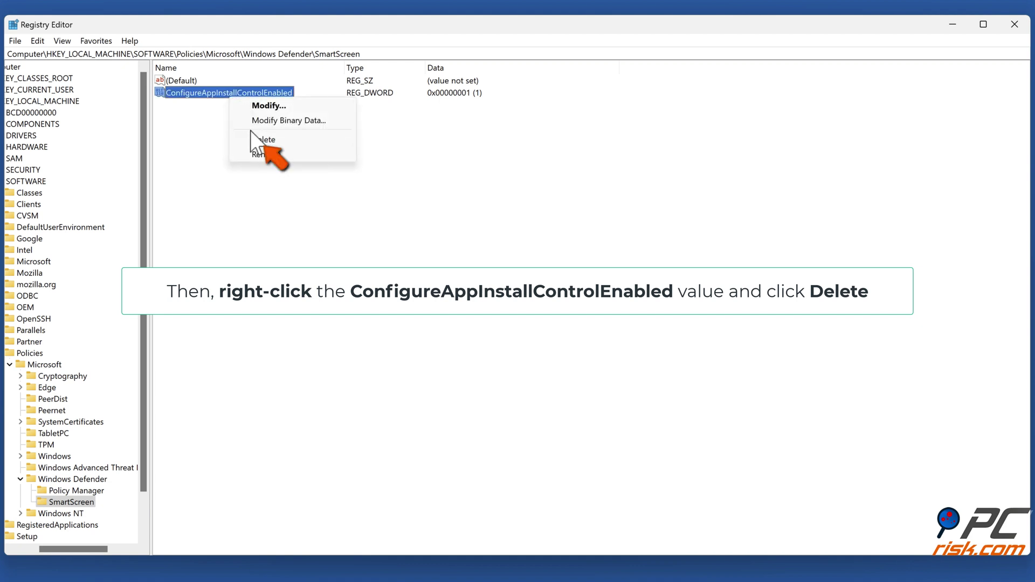
{"action": "left_click", "coordinate": [265, 143]}
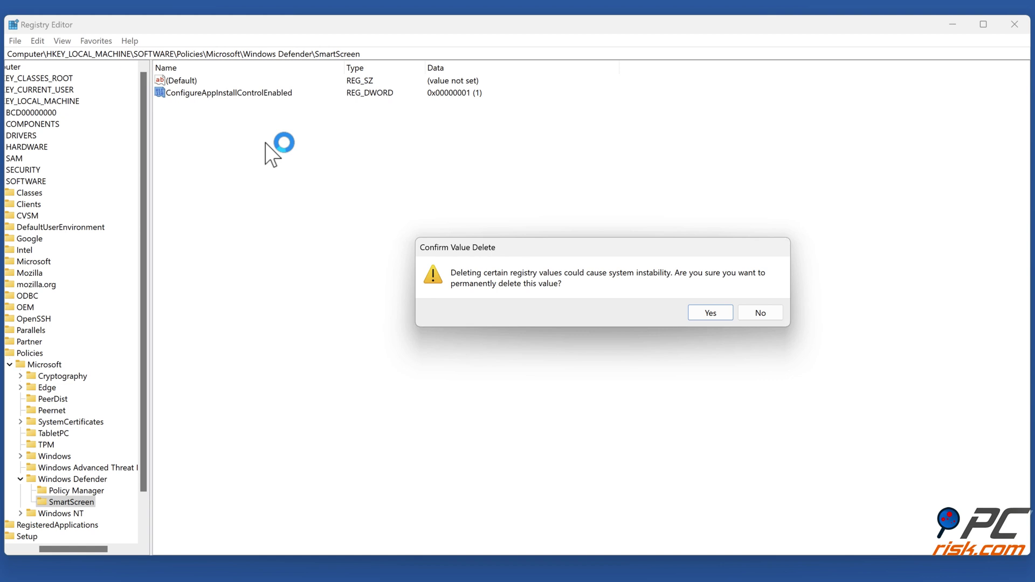
{"action": "left_click", "coordinate": [711, 315]}
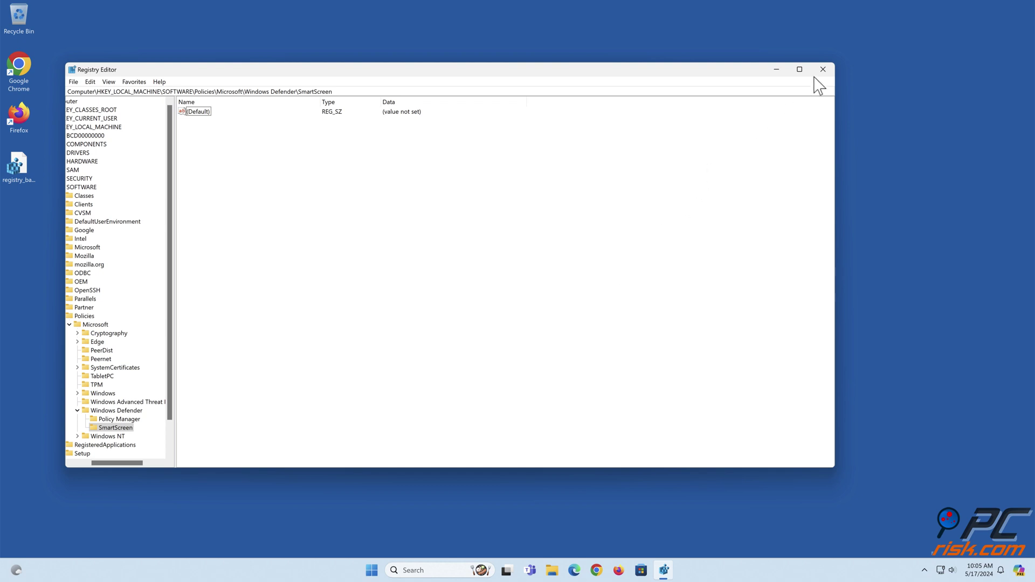
Close Registry Editor and restart Windows from the Start menu's power options.
{"action": "left_click", "coordinate": [823, 69]}
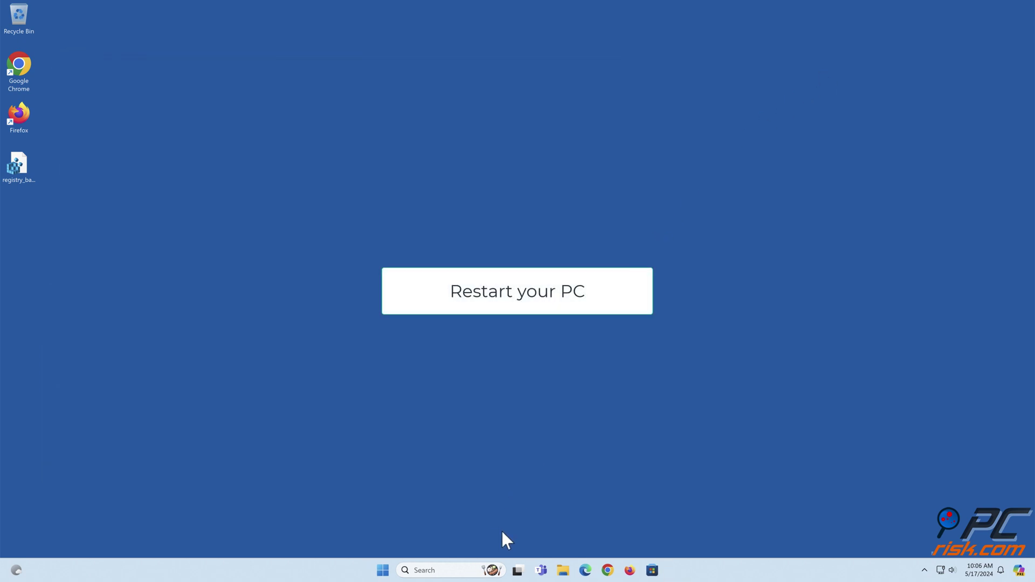
{"action": "left_click", "coordinate": [384, 571]}
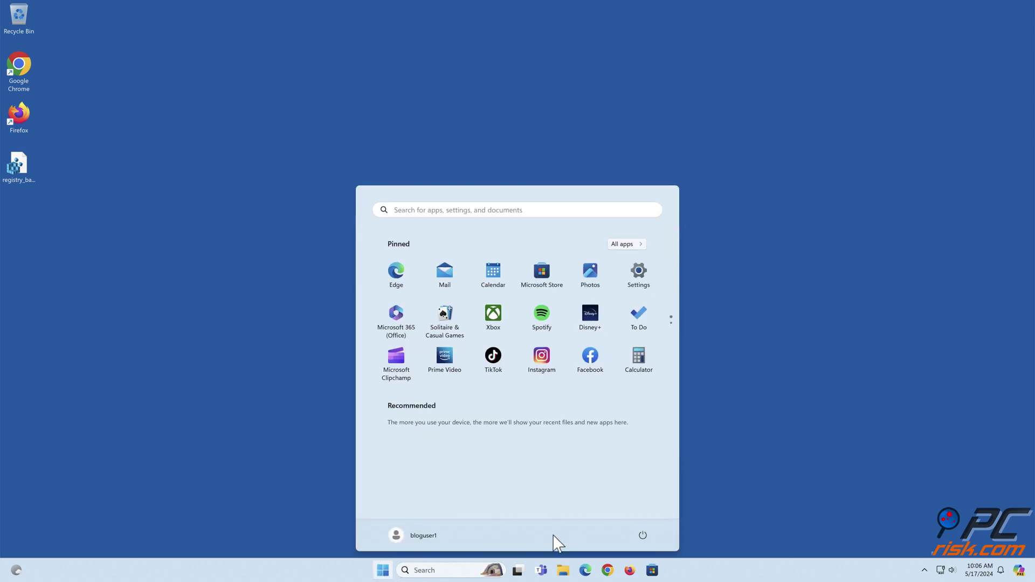
{"action": "left_click", "coordinate": [643, 536]}
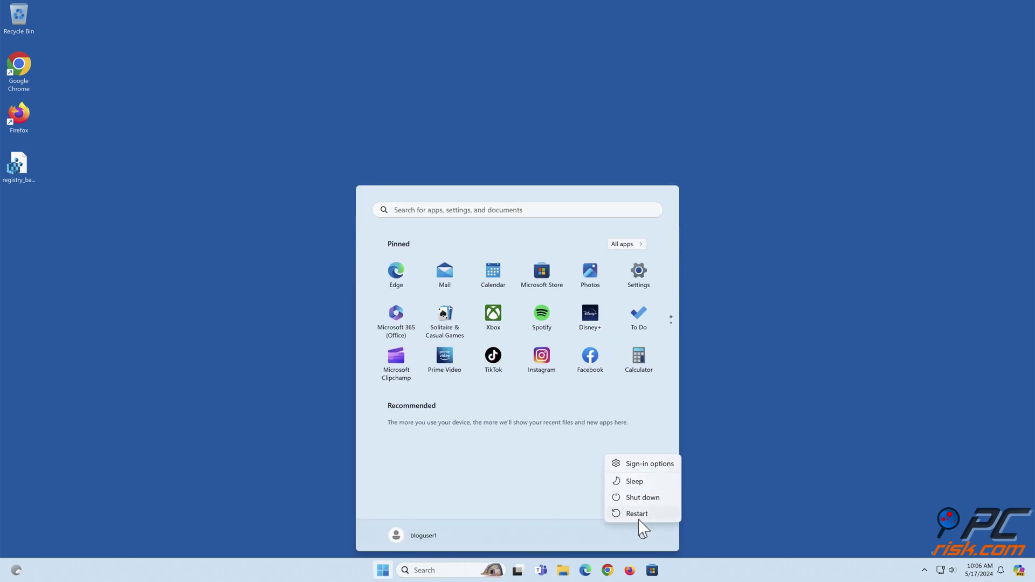
{"action": "left_click", "coordinate": [637, 513]}
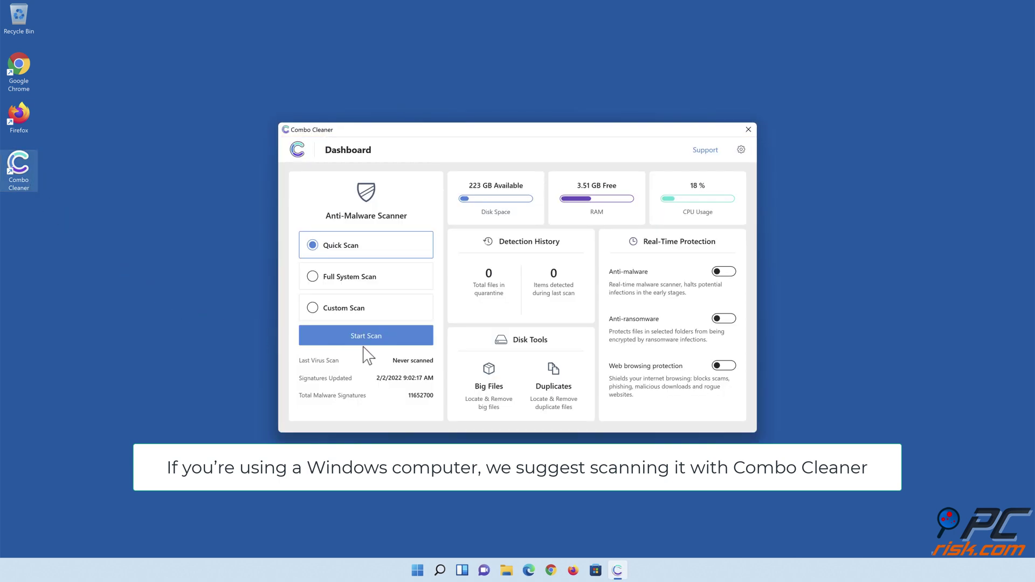
Run a Quick Scan, move all 323 detected threats to quarantine, and dismiss the summary.
{"action": "left_click", "coordinate": [368, 338]}
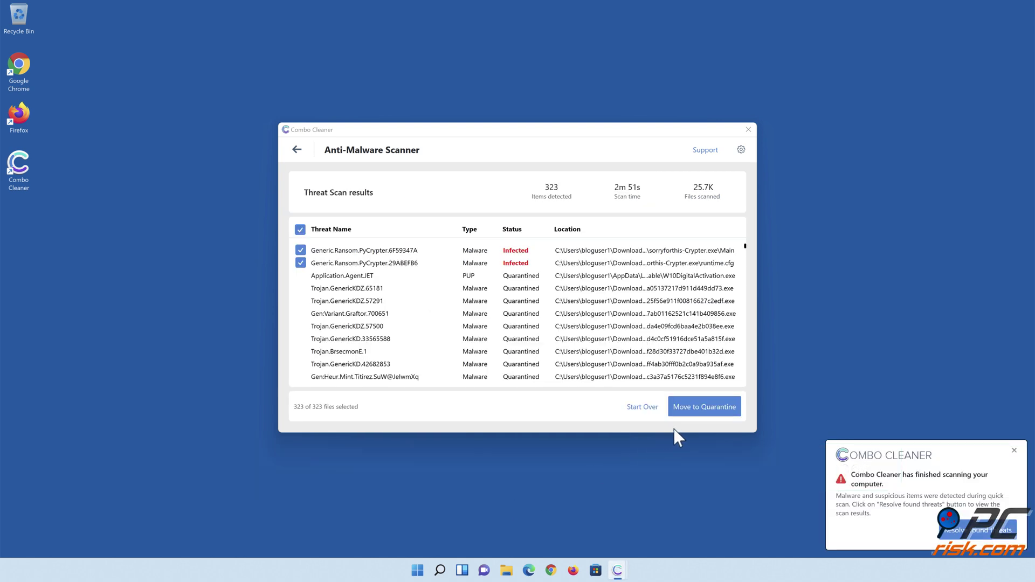
{"action": "left_click", "coordinate": [705, 407]}
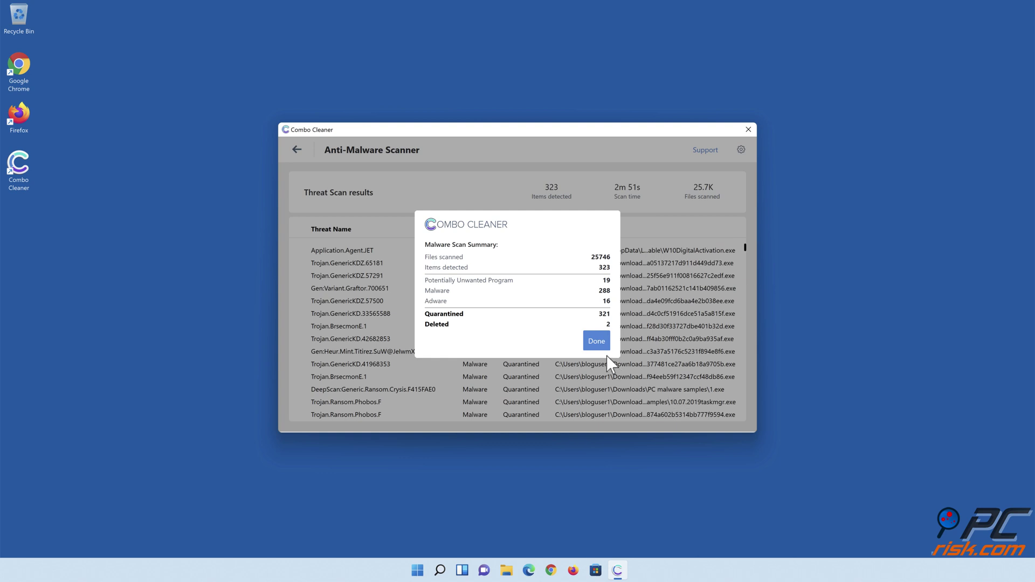
{"action": "left_click", "coordinate": [595, 342]}
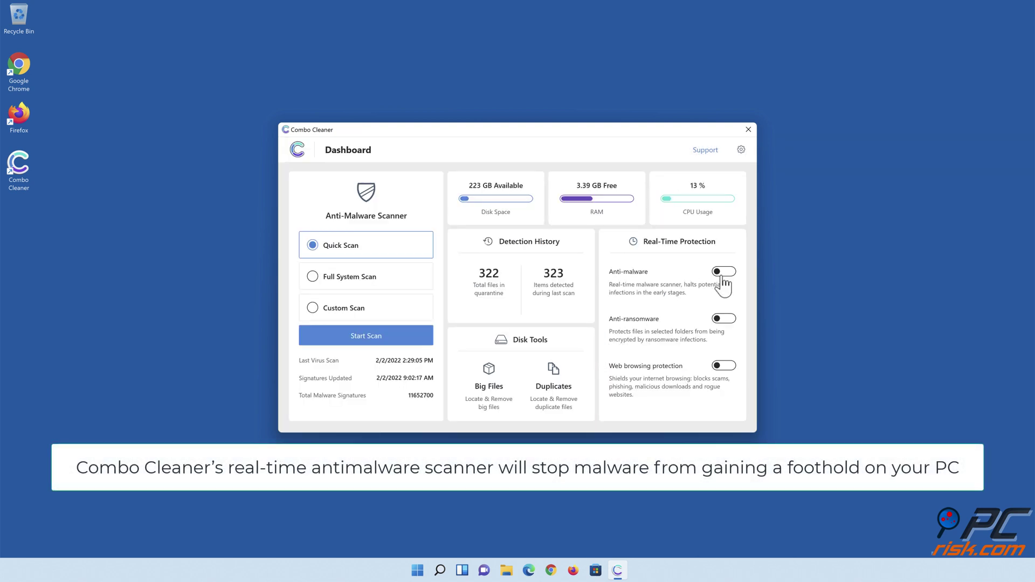
Switch on Anti-malware, protect Libraries > Documents with Anti-ransomware, and enable Web browsing protection.
{"action": "left_click", "coordinate": [725, 275]}
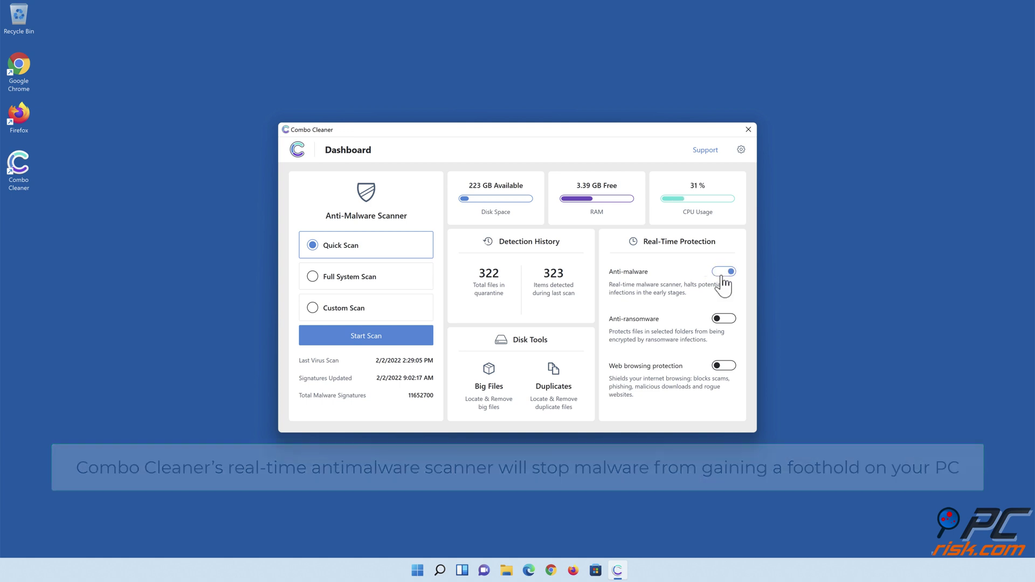
{"action": "left_click", "coordinate": [723, 319]}
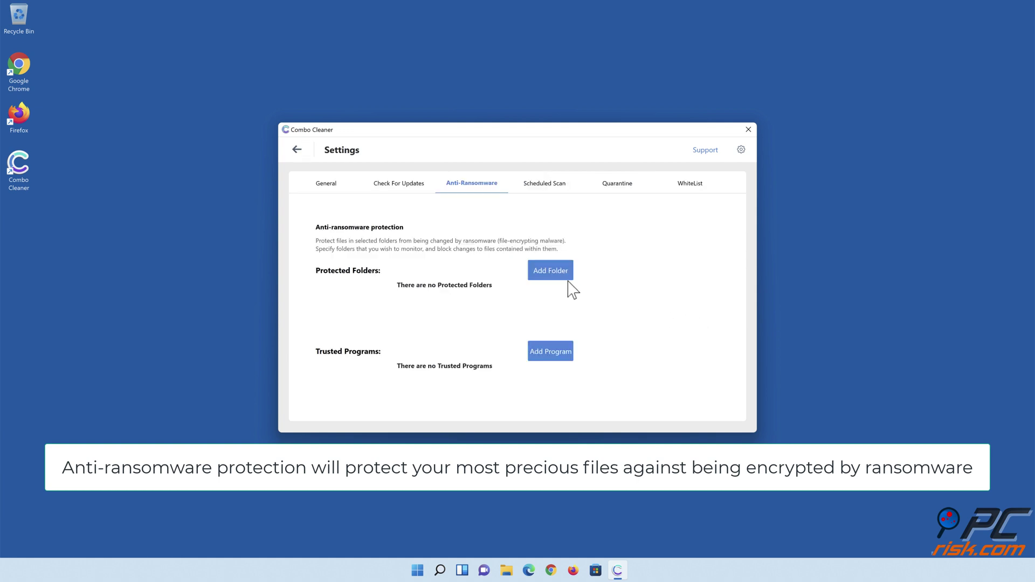
{"action": "left_click", "coordinate": [551, 275]}
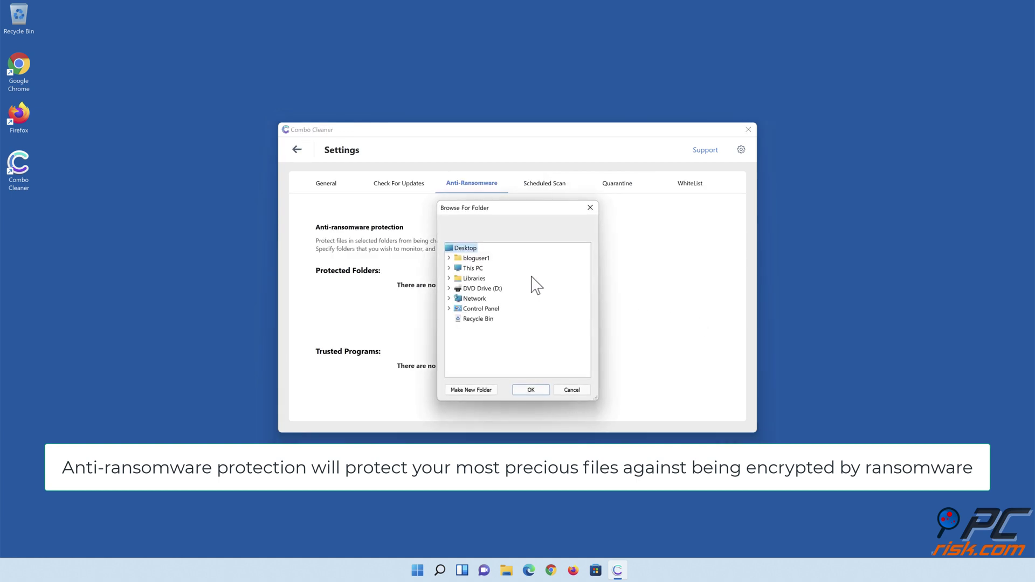
{"action": "left_click", "coordinate": [450, 278]}
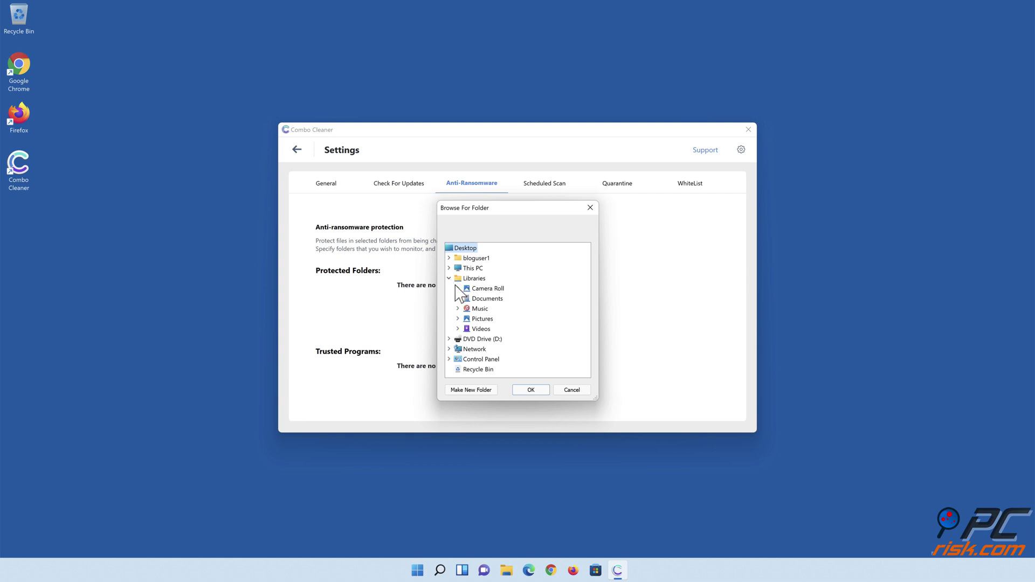
{"action": "left_click", "coordinate": [459, 299]}
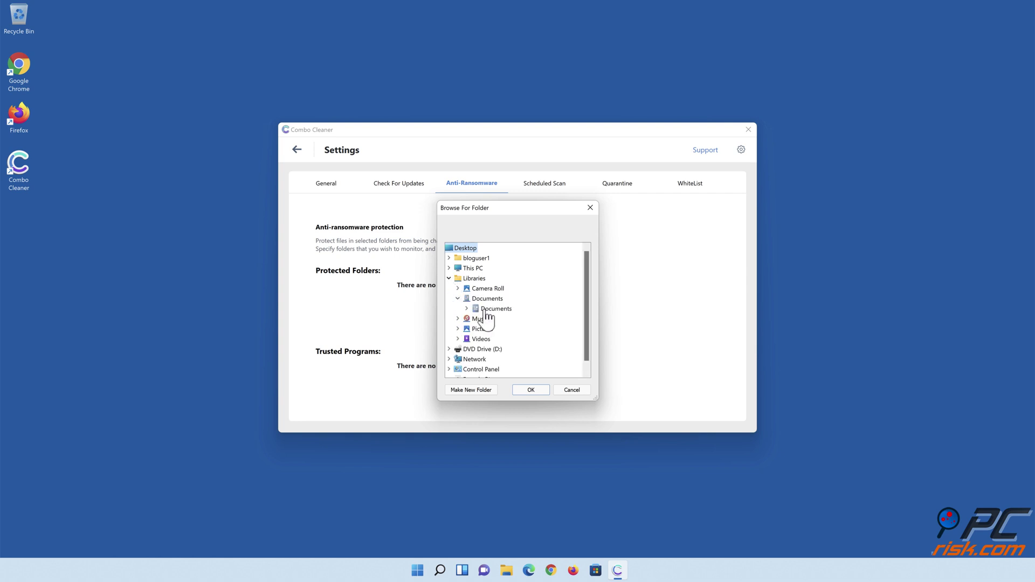
{"action": "left_click", "coordinate": [492, 309]}
{"action": "left_click", "coordinate": [530, 390]}
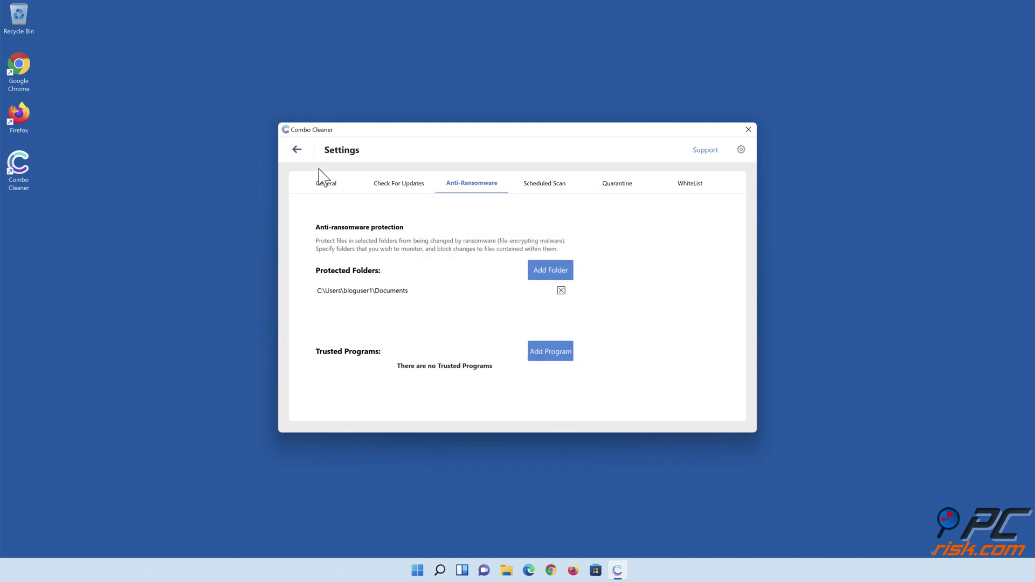
{"action": "left_click", "coordinate": [297, 150]}
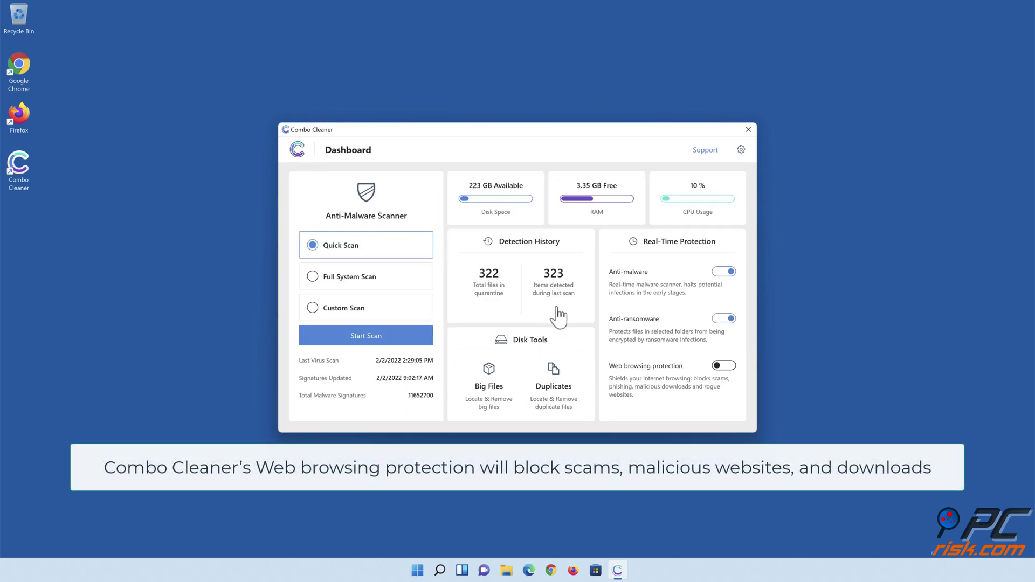
{"action": "left_click", "coordinate": [723, 367]}
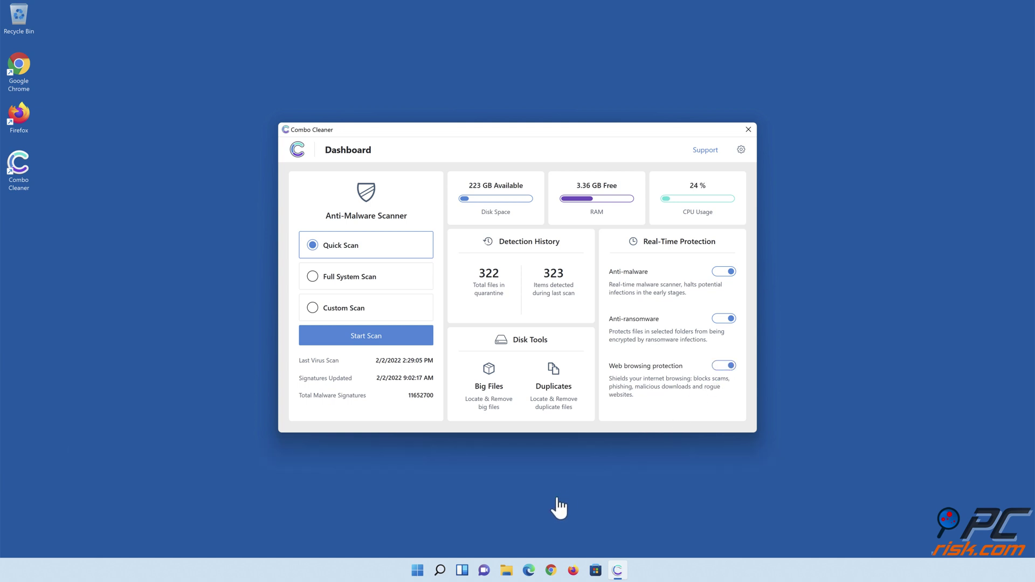